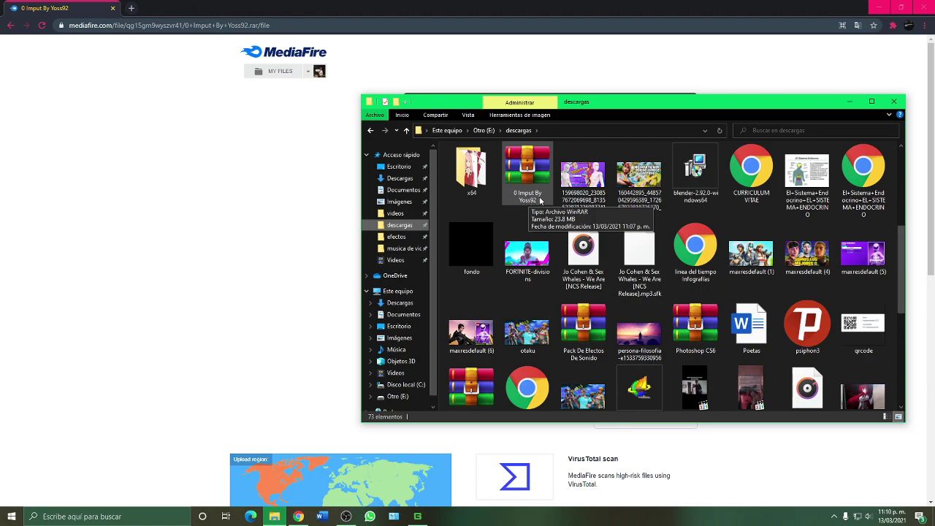
- Extract the 0 Imput By Yoss92 archive in the descargas folder into a subfolder of the same name
scroll(540, 200, "up", 3)
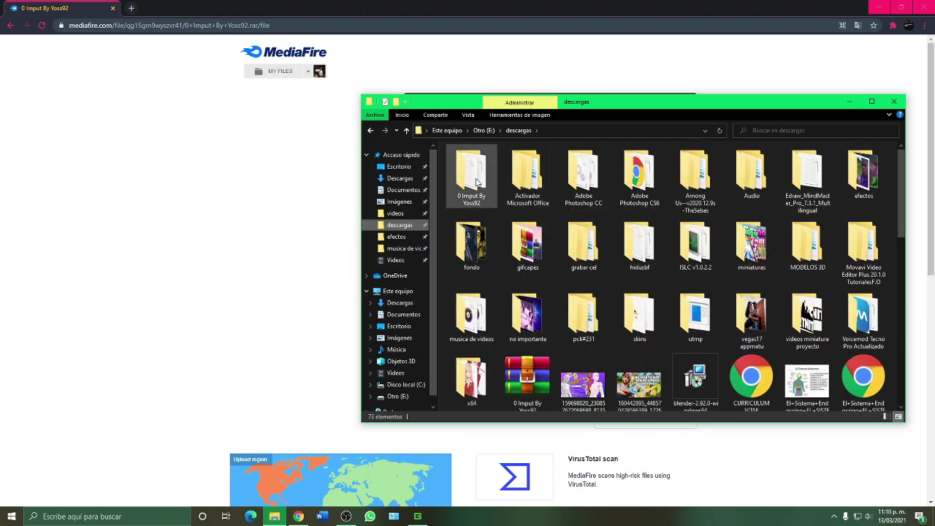
scroll(511, 205, "down", 5)
scroll(530, 214, "up", 1)
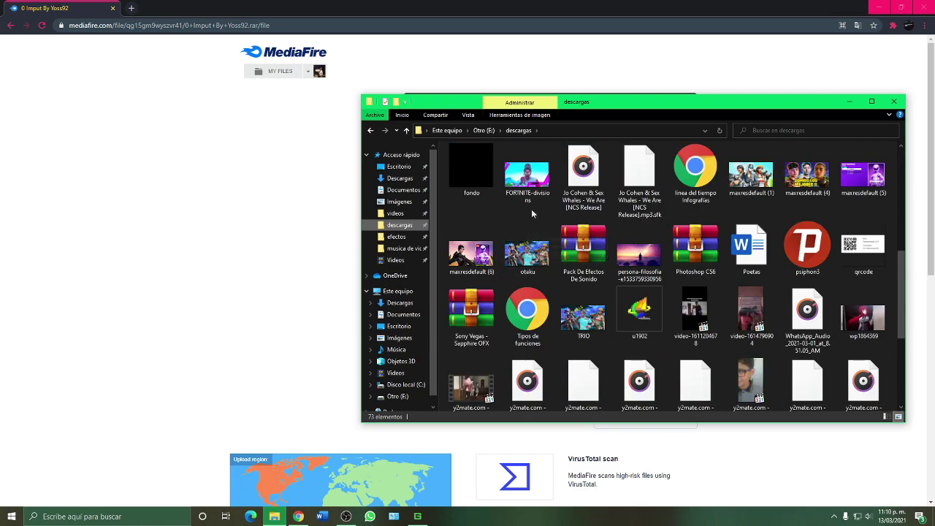
scroll(530, 213, "up", 2)
right_click(533, 221)
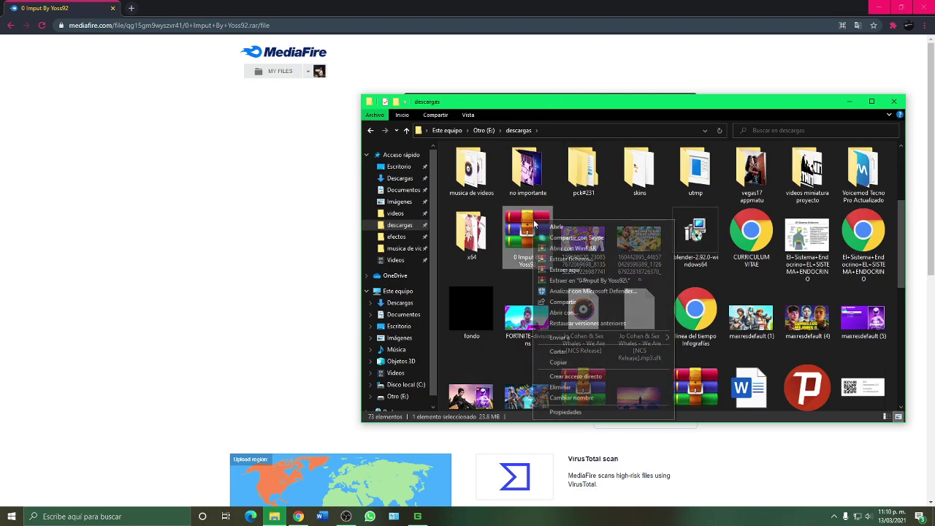
left_click(573, 281)
scroll(504, 219, "up", 2)
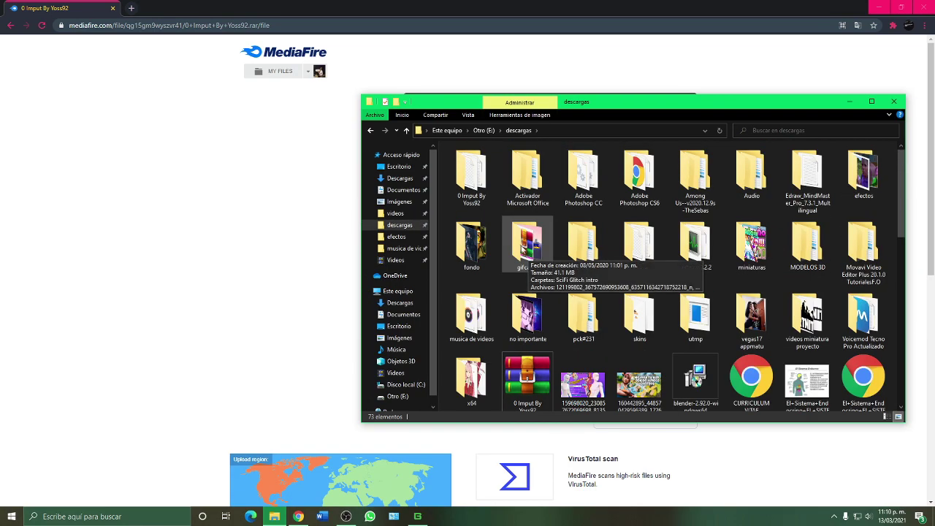
- Open the extracted 0 Imput By Yoss92 folder and minimize the browser window behind it
double_click(474, 182)
left_click_drag(528, 329, 522, 156)
left_click(872, 5)
left_click(873, 5)
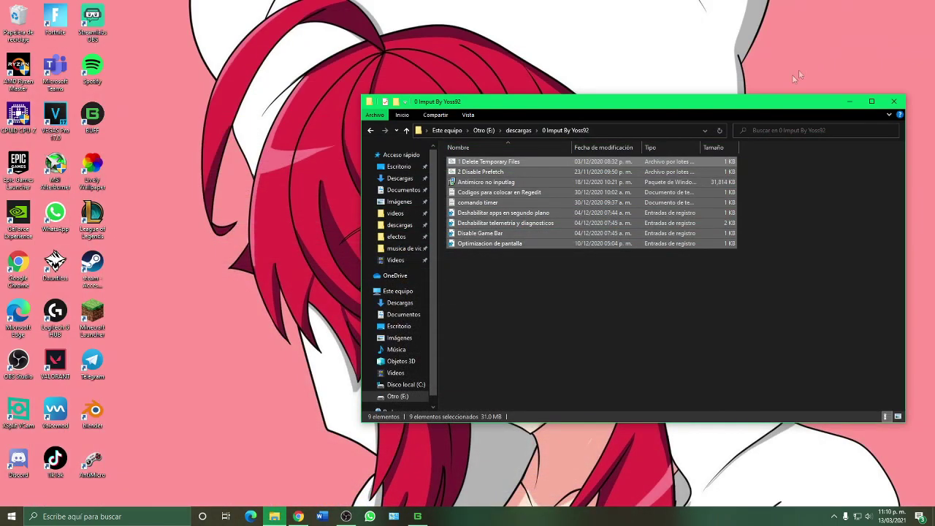
left_click_drag(572, 256, 522, 202)
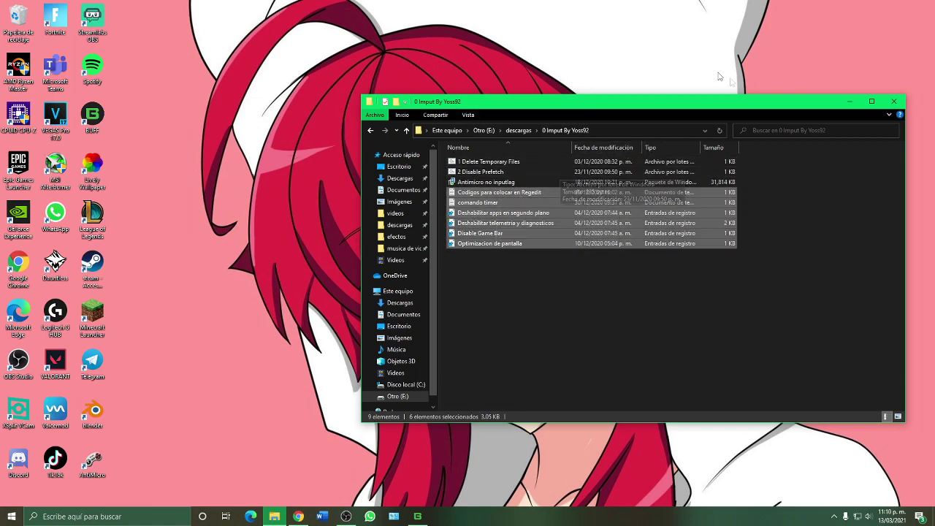
- Hide the desktop icons and move the folder window closer to the middle of the desktop
right_click(691, 63)
mouse_move(713, 69)
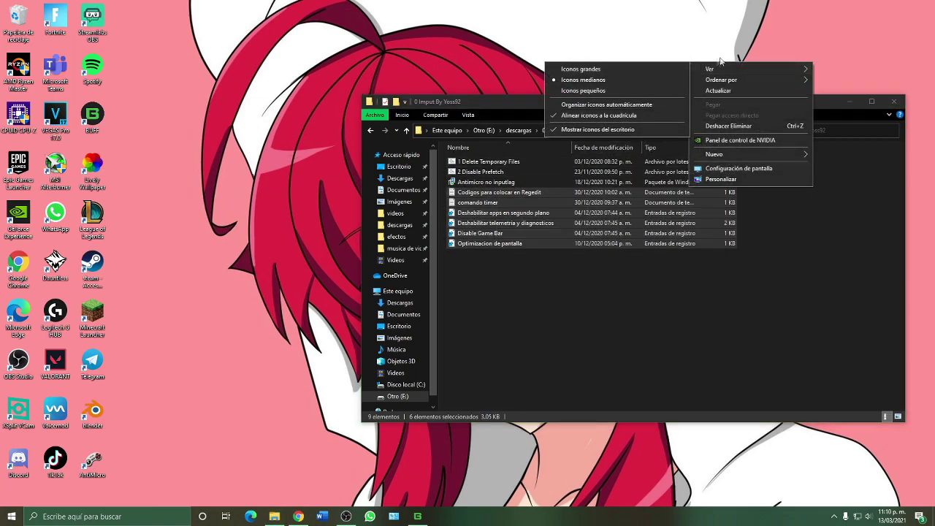
left_click(619, 130)
left_click_drag(634, 102, 530, 90)
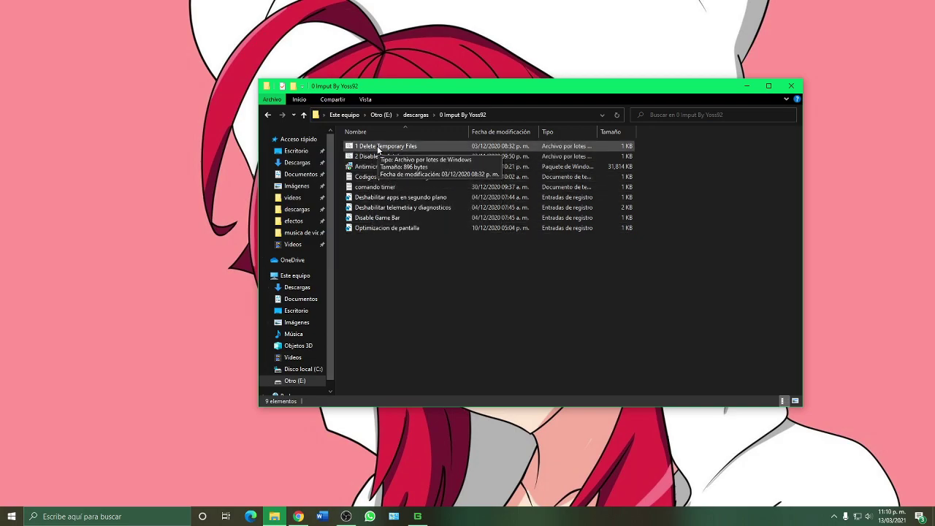
- Run the batch files 1 Delete Temporary Files and 2 Disable Prefetch, allowing administrator access where requested
left_click(378, 149)
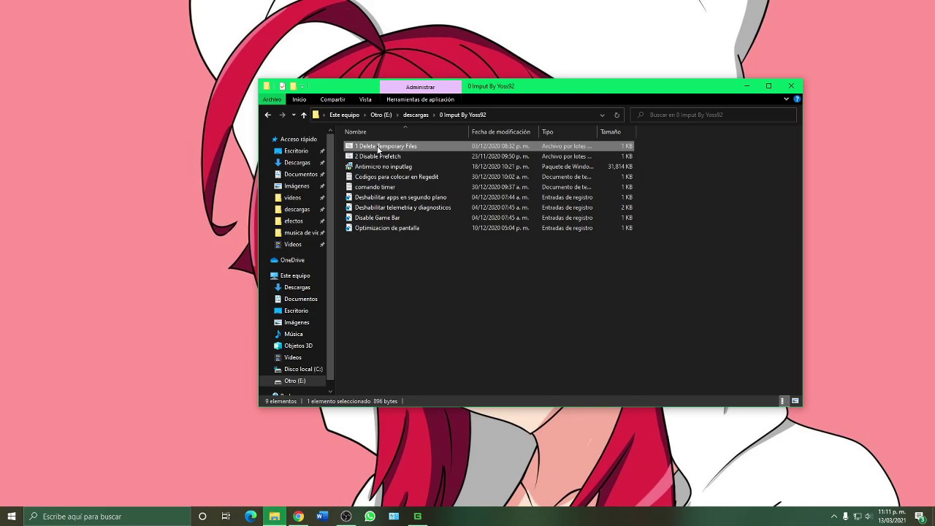
double_click(450, 146)
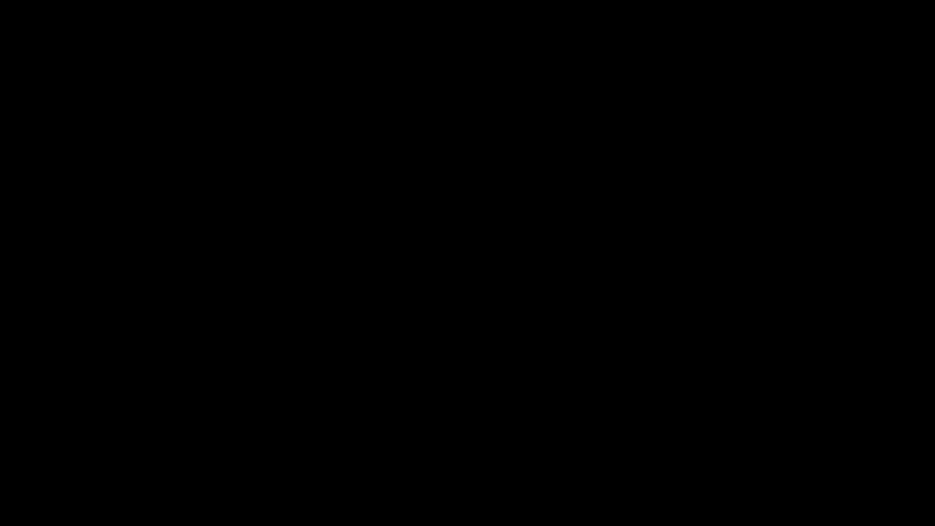
left_click(420, 329)
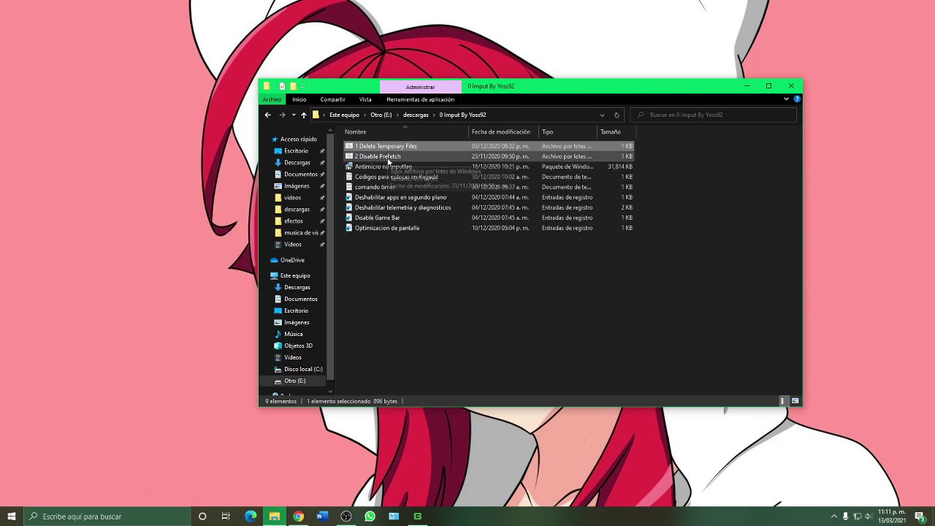
double_click(388, 158)
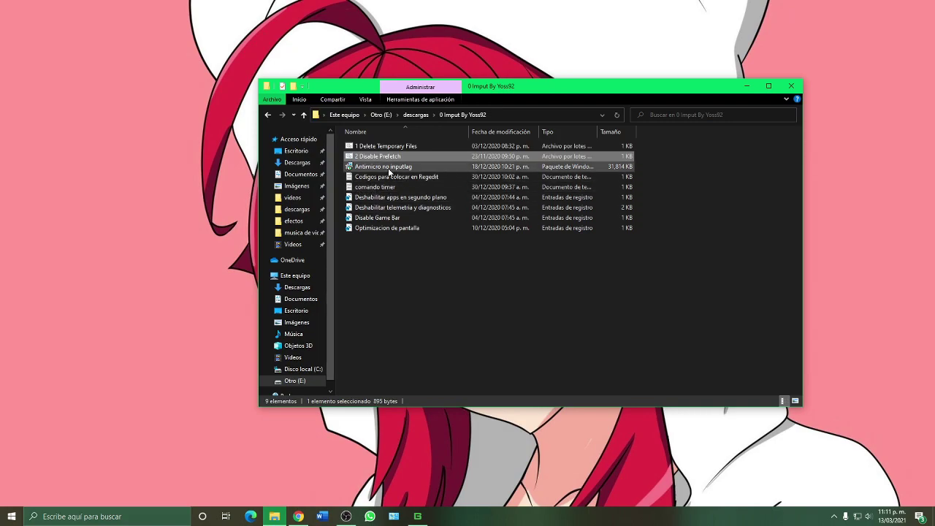
- Launch the installed AntiMicro application and bring up its main window
left_click(524, 167)
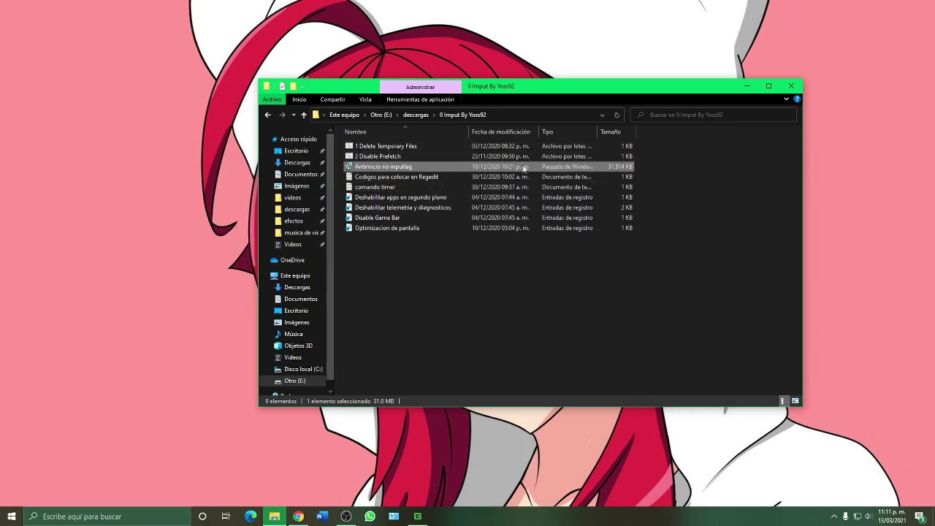
left_click(165, 516)
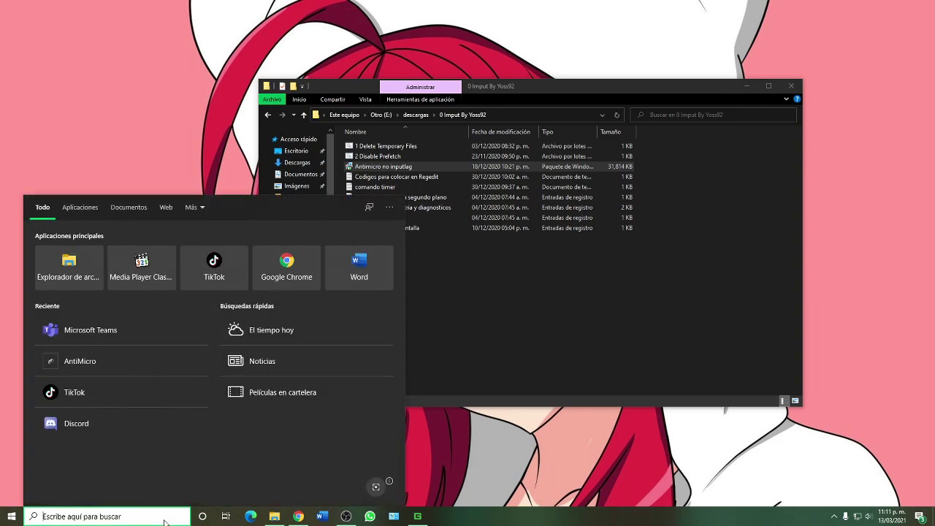
left_click(83, 370)
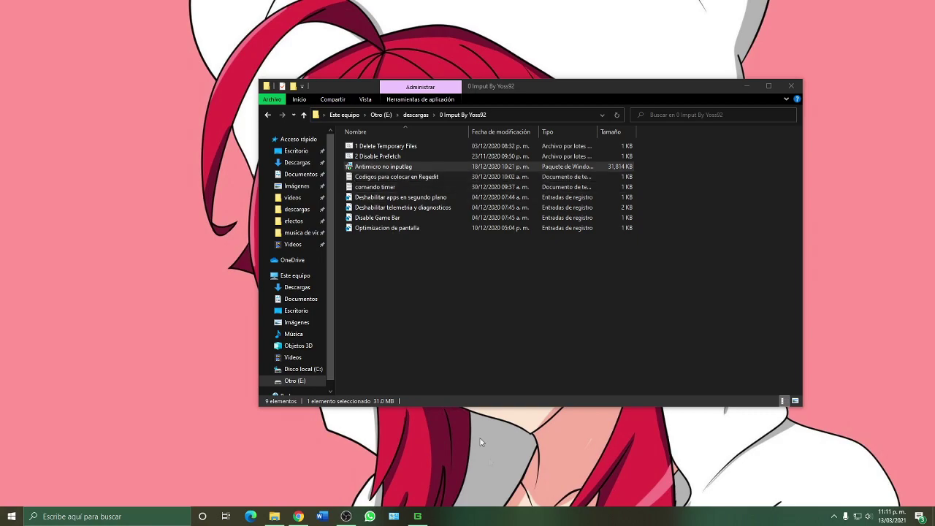
left_click(834, 517)
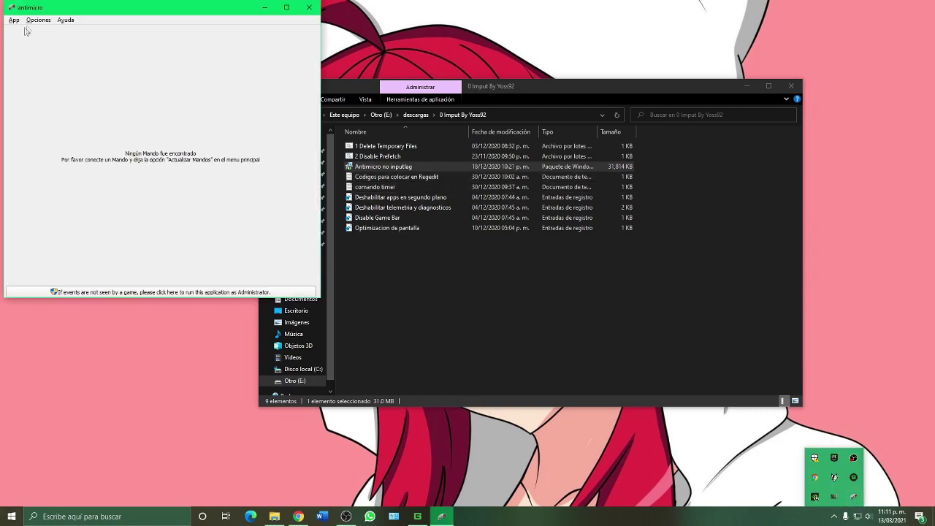
- Set the gamepad polling rate (Taza de Sondeo de Mando) to 1 ms in AntiMicro's general settings
left_click(37, 21)
left_click(53, 64)
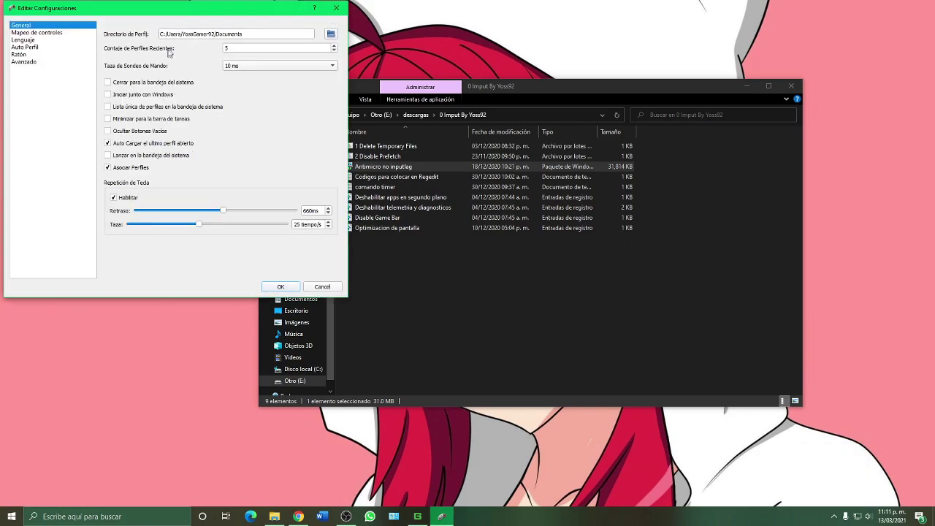
left_click(232, 67)
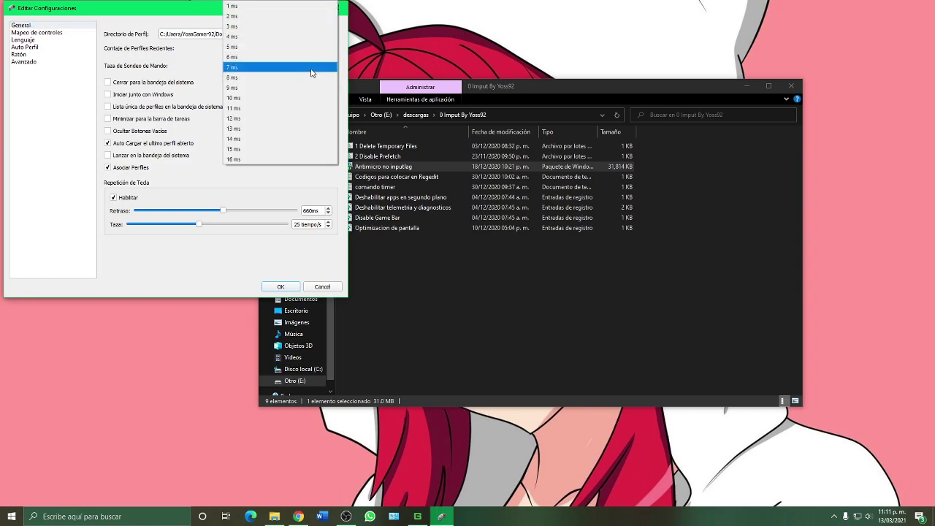
left_click(246, 13)
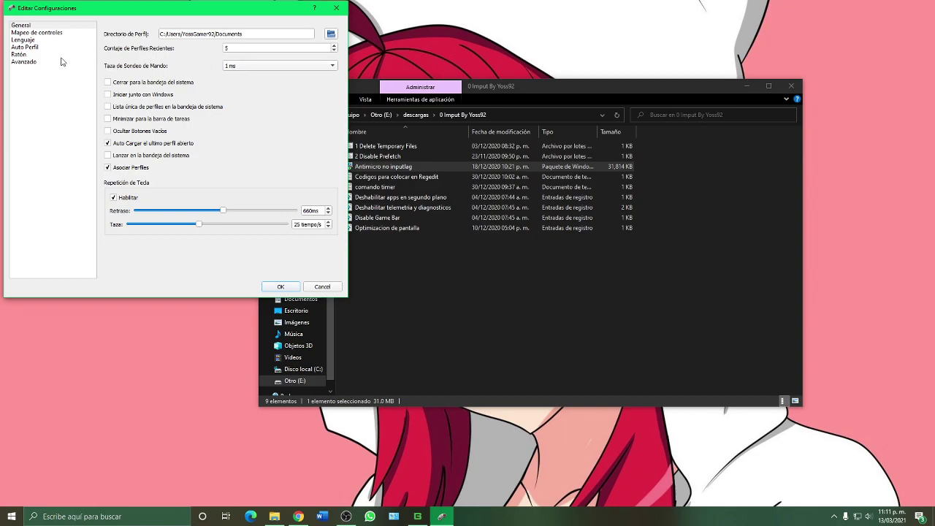
- Choose 1 ms as the mouse update rate (Taza de Actualizacion), save the settings and dismiss the AntiMicro window
left_click(25, 63)
left_click(20, 55)
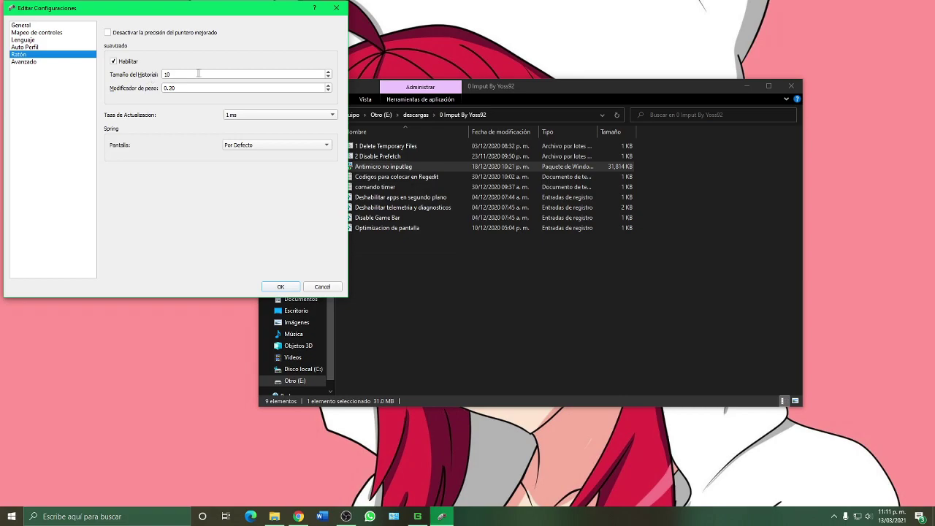
left_click(252, 116)
left_click(256, 117)
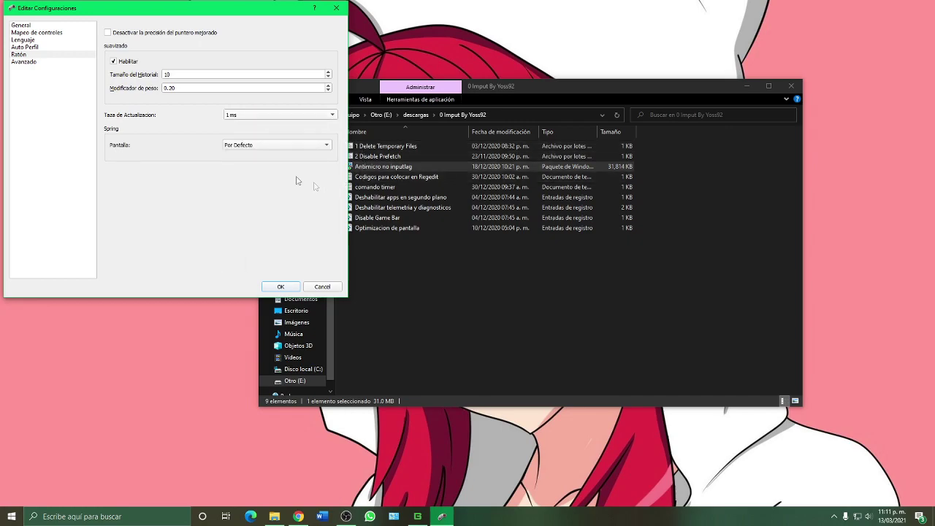
left_click(287, 291)
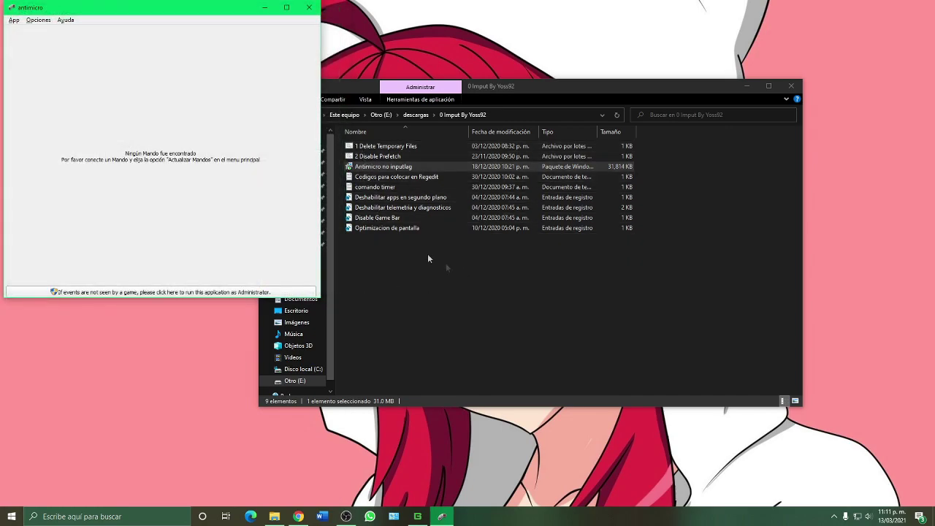
left_click(258, 11)
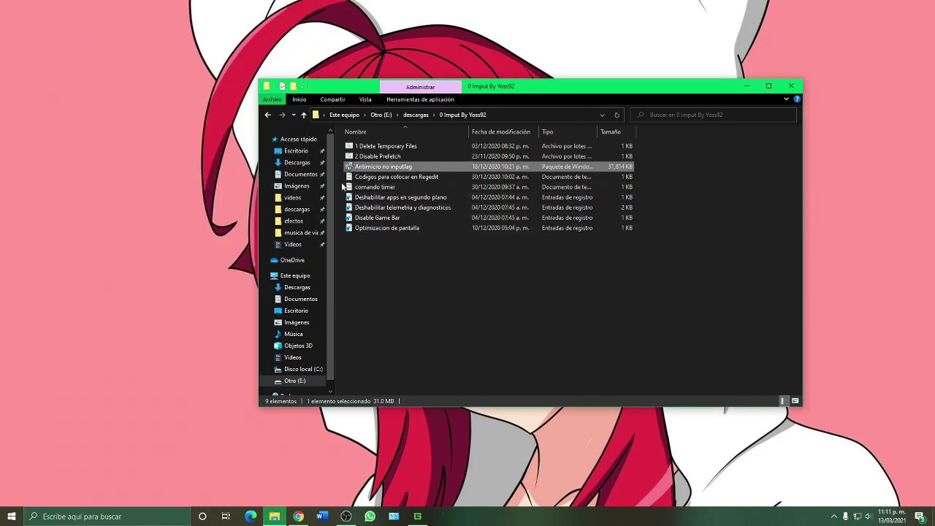
- Open the text file Codigos para colocar en Regedit and minimize the folder window to reveal the codes
double_click(413, 178)
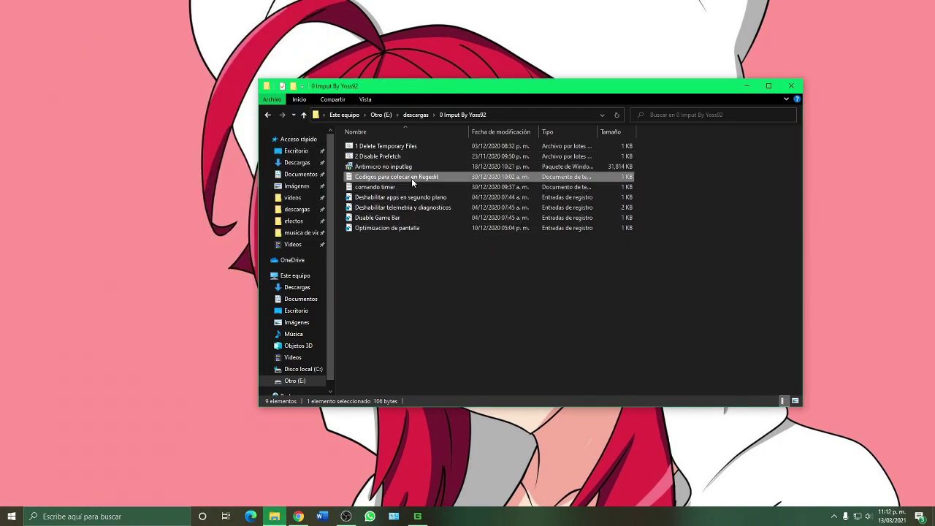
left_click_drag(293, 129, 514, 74)
left_click(313, 81)
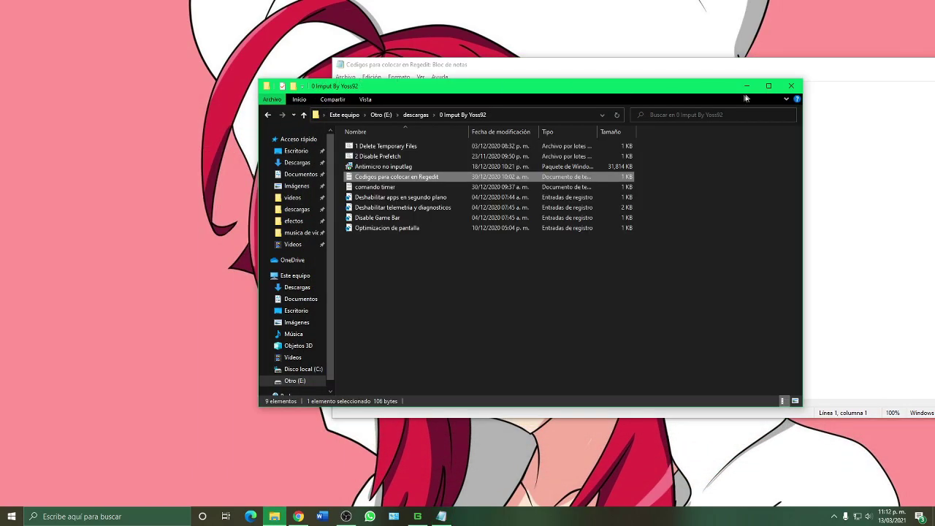
left_click(745, 82)
- Open the Windows Registry Editor by searching for regedit
left_click(154, 515)
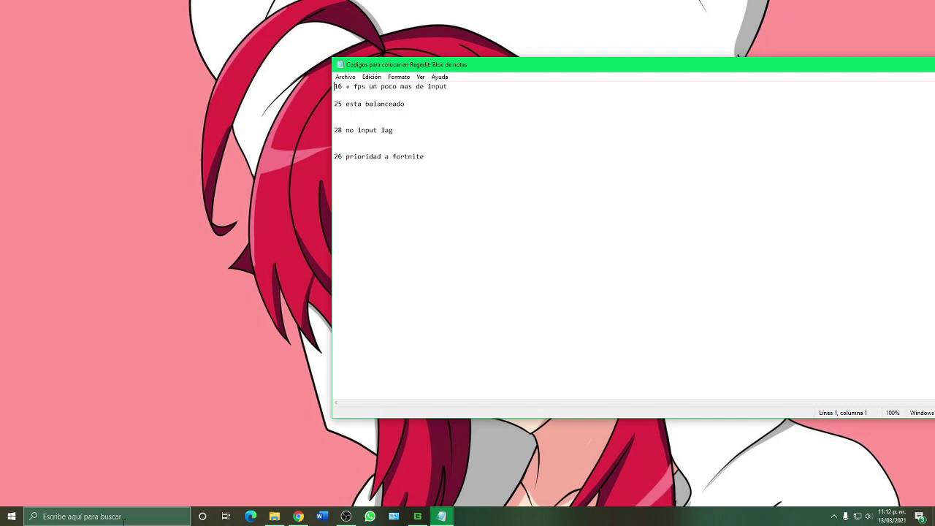
type("regedit")
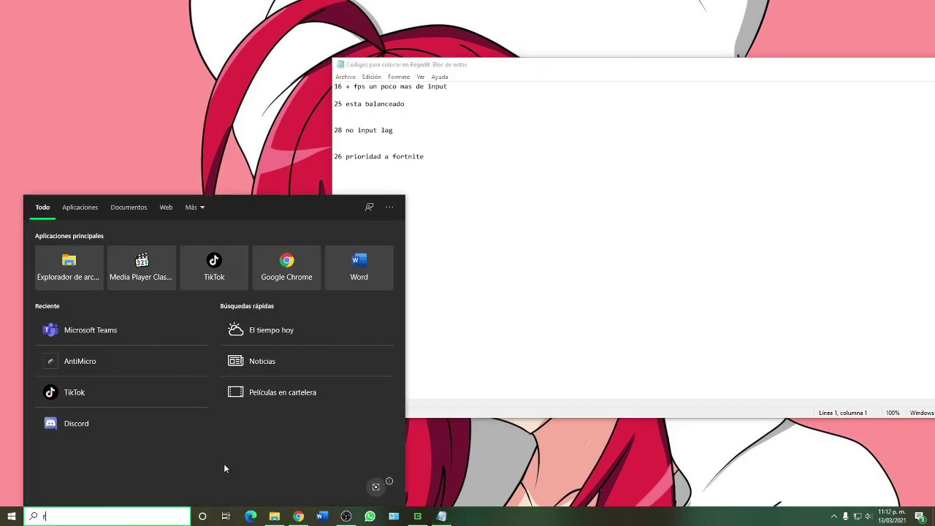
key("Return")
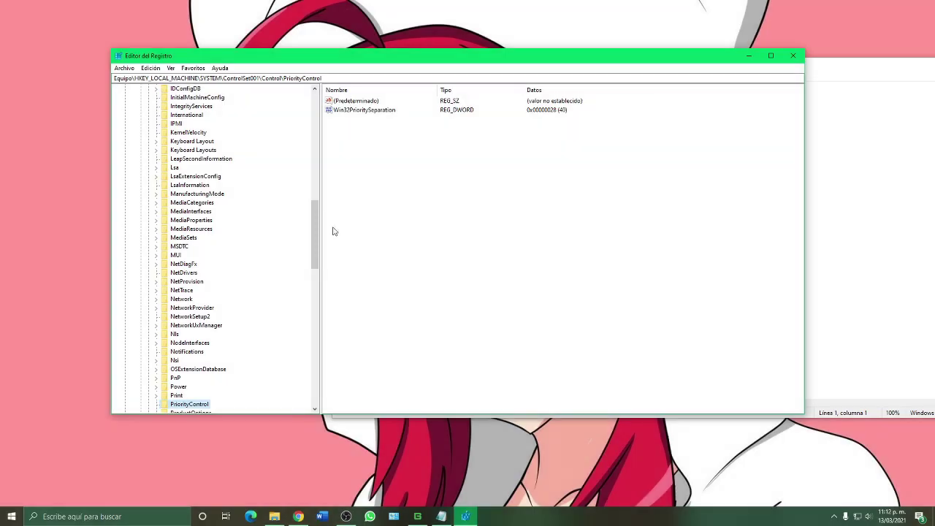
- Collapse the Control, ControlSet001, SYSTEM and HKEY_LOCAL_MACHINE branches of the registry tree
scroll(214, 182, "up", 20)
left_click(149, 202)
left_click(141, 195)
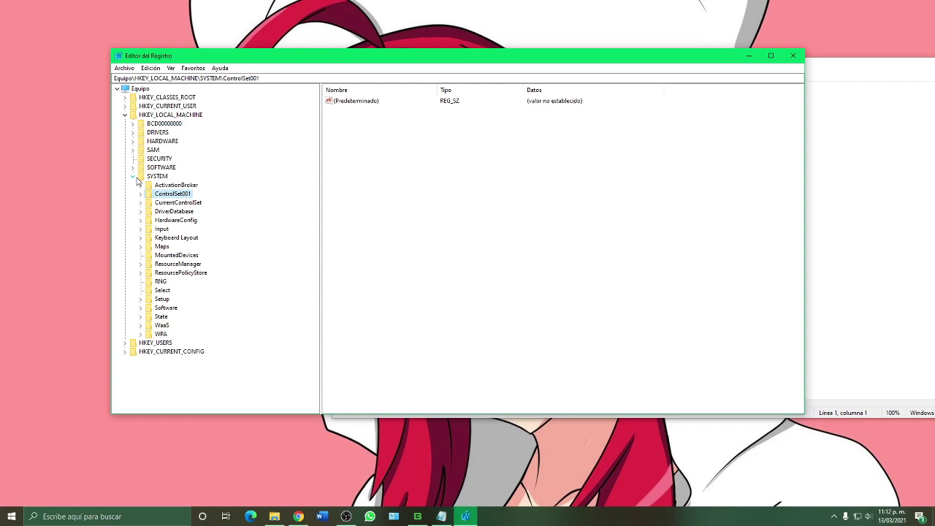
left_click(134, 177)
left_click(125, 115)
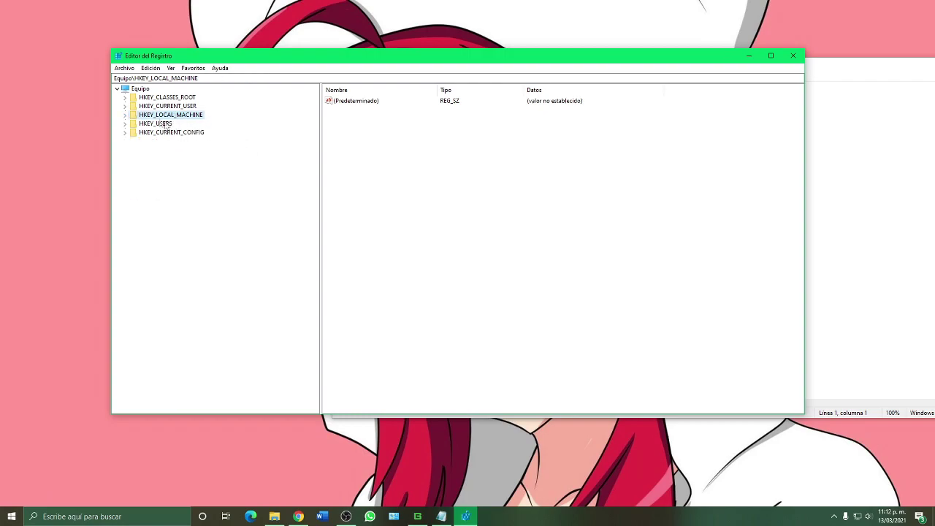
- Expand the registry tree through HKEY_LOCAL_MACHINE and SYSTEM to ControlSet001
left_click(125, 115)
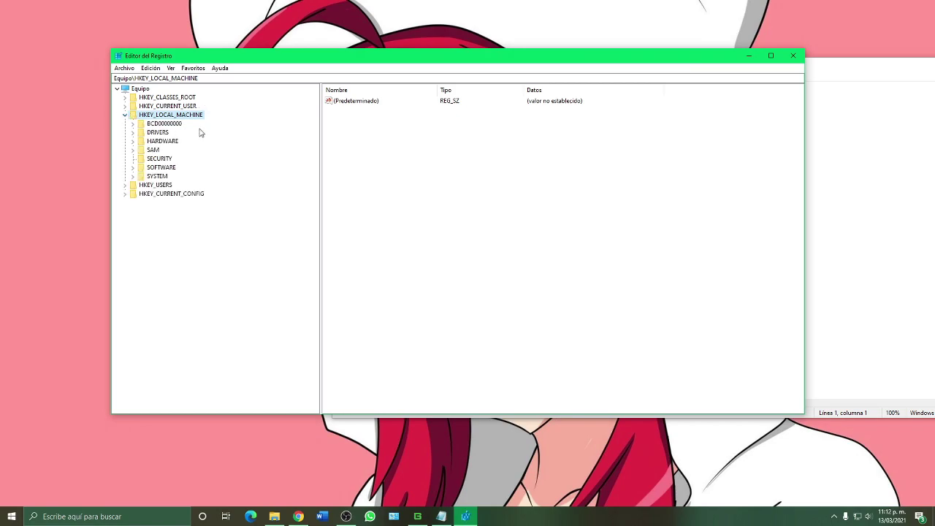
left_click(133, 177)
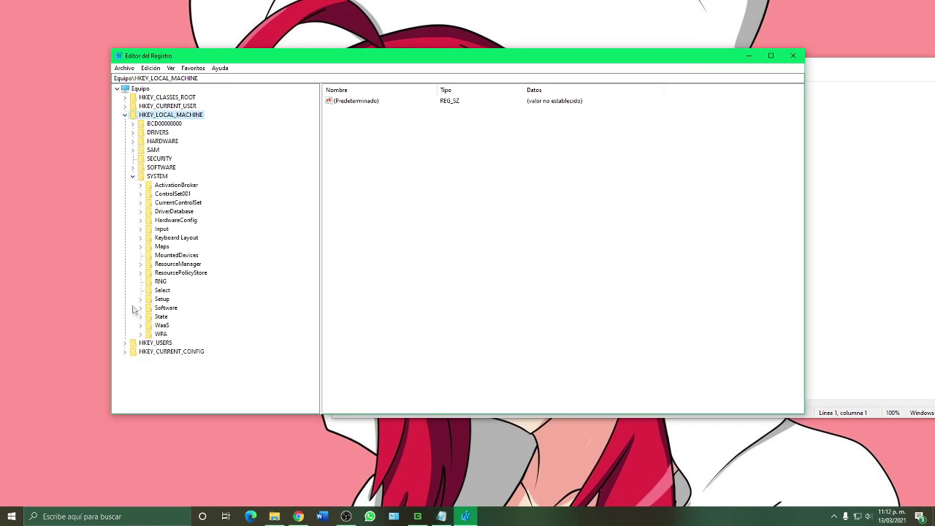
left_click(140, 194)
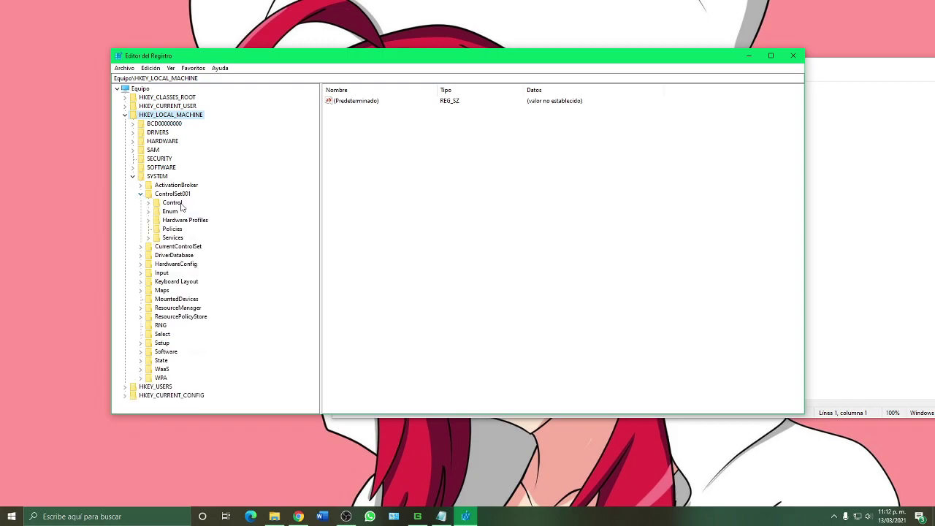
left_click(148, 238)
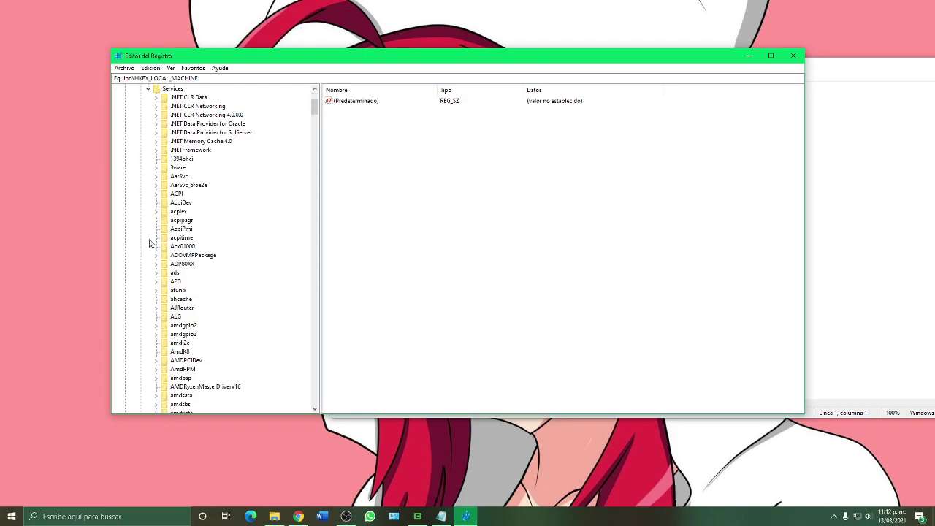
scroll(173, 235, "down", 20)
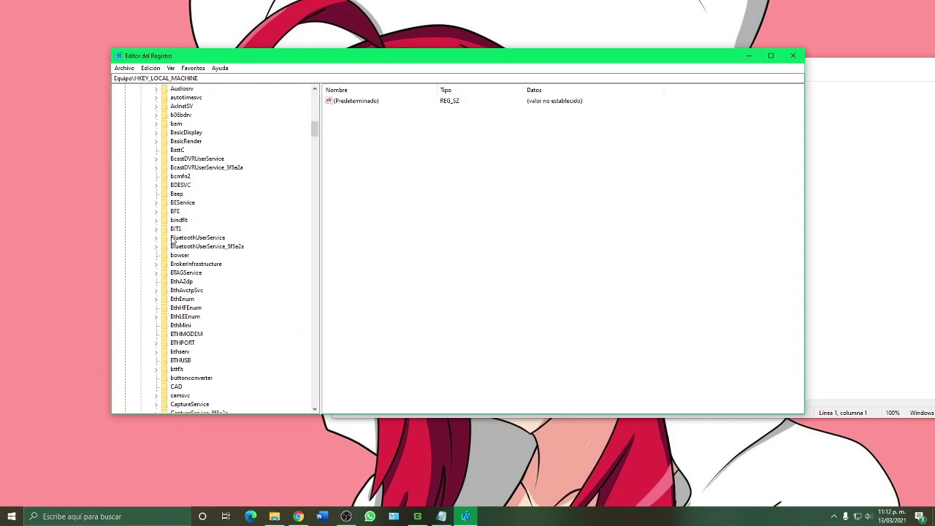
scroll(173, 239, "down", 20)
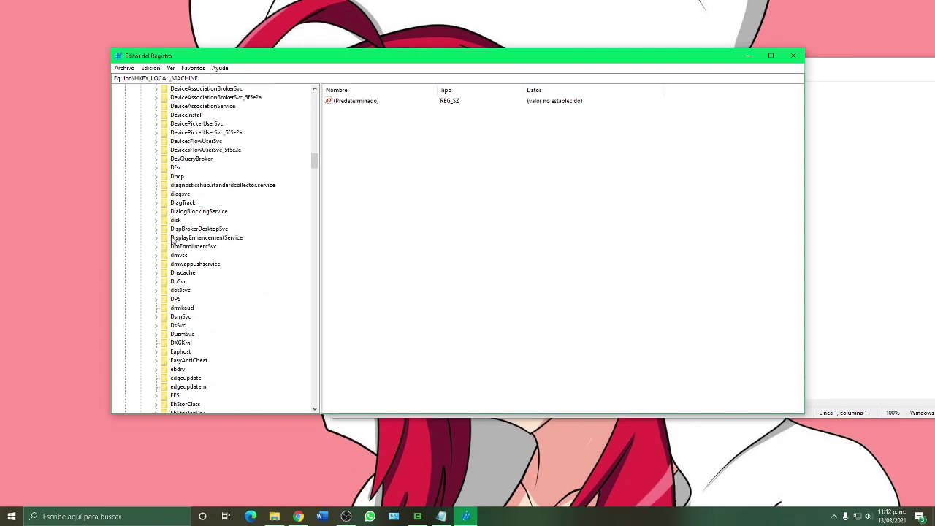
scroll(173, 239, "down", 20)
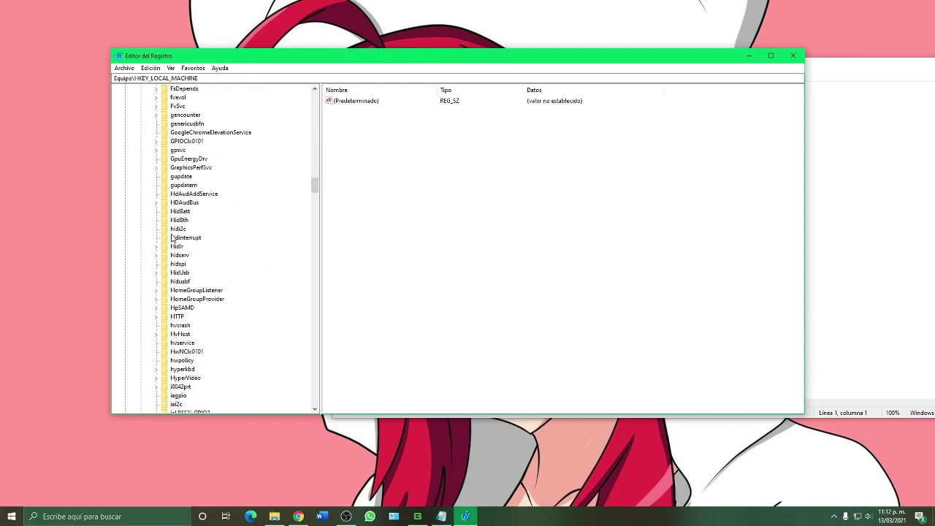
scroll(173, 238, "down", 20)
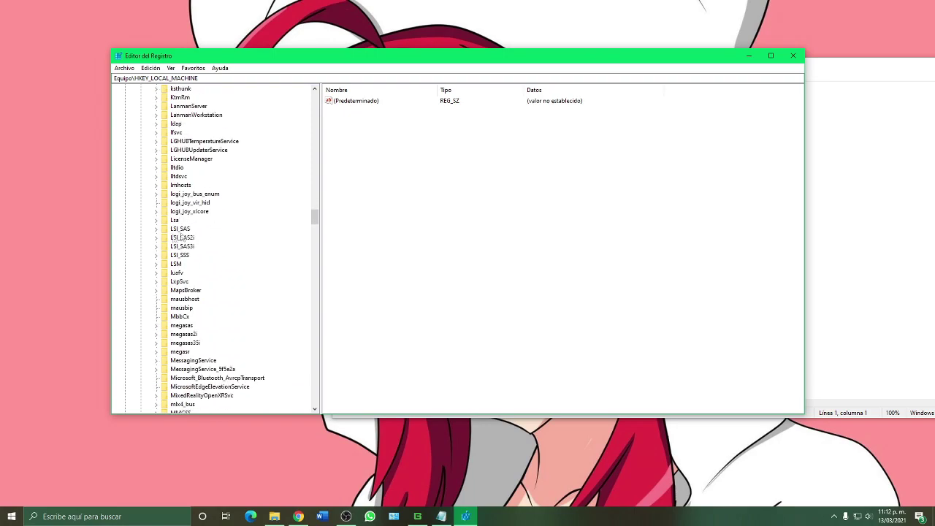
left_click_drag(314, 228, 315, 94)
left_click(149, 238)
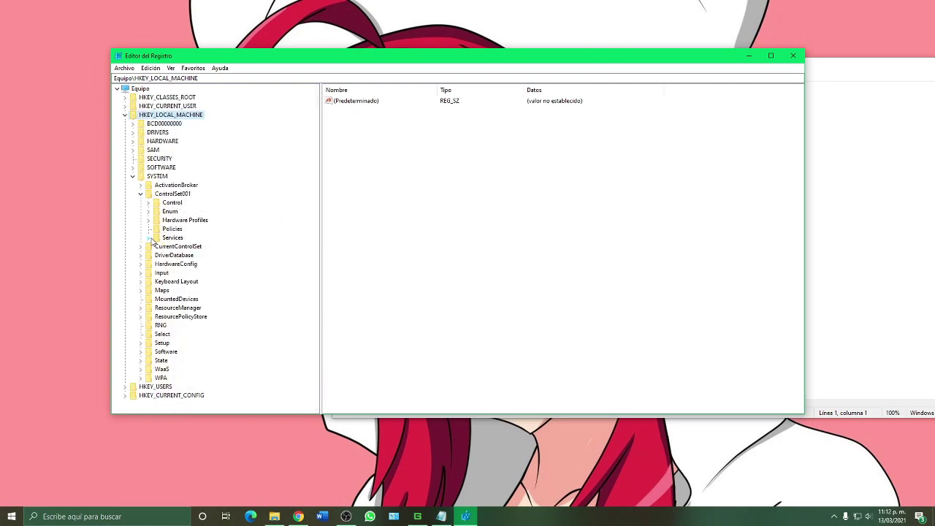
- Expand Control under ControlSet001 and open its PriorityControl key
left_click(149, 204)
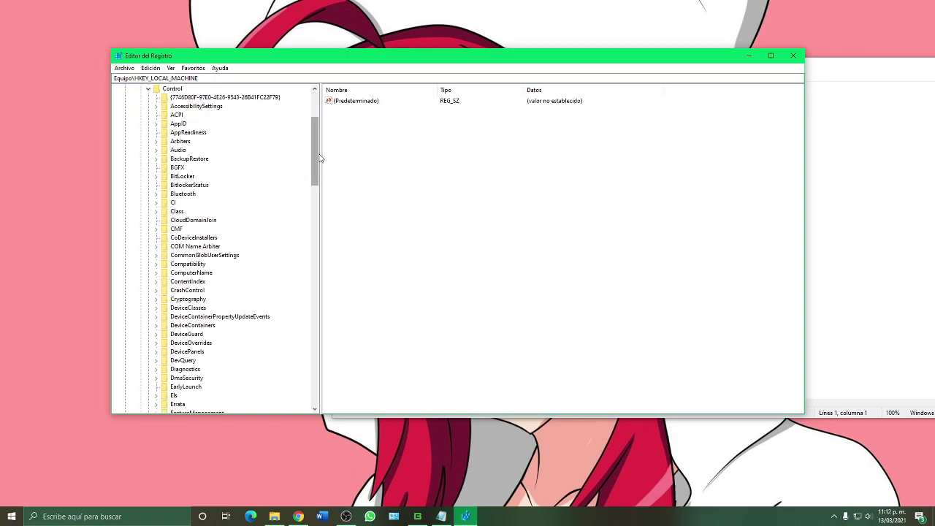
left_click_drag(315, 167, 319, 289)
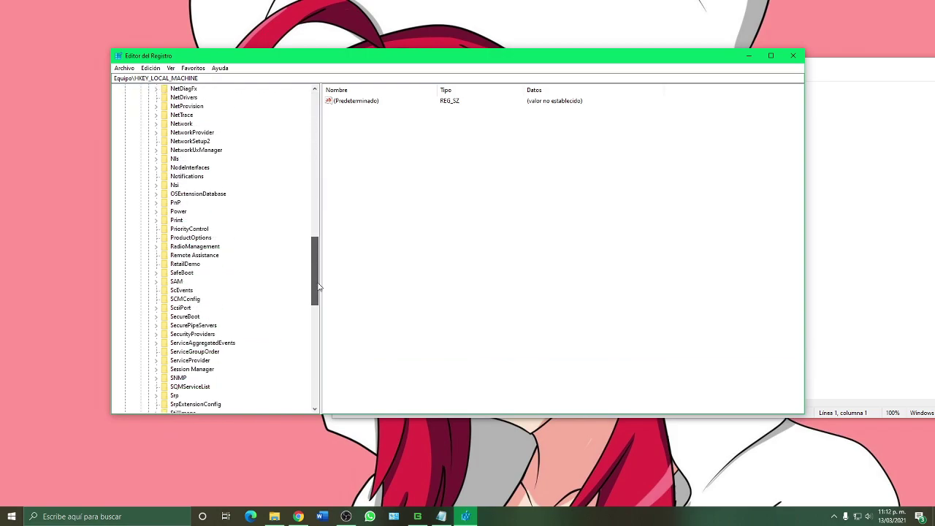
left_click(190, 229)
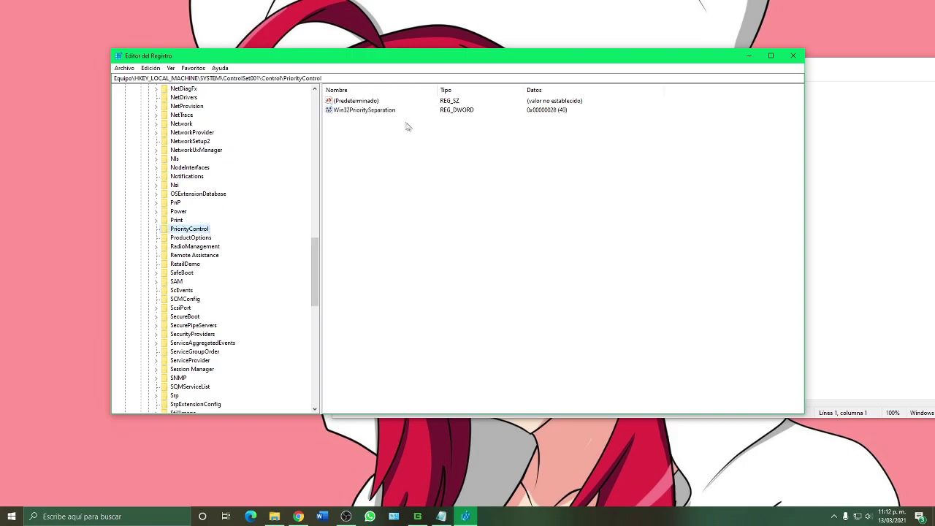
- Move the codes file and Registry Editor windows apart and open the Win32PrioritySeparation value for editing
left_click_drag(826, 69, 855, 91)
left_click_drag(392, 51, 315, 53)
double_click(286, 108)
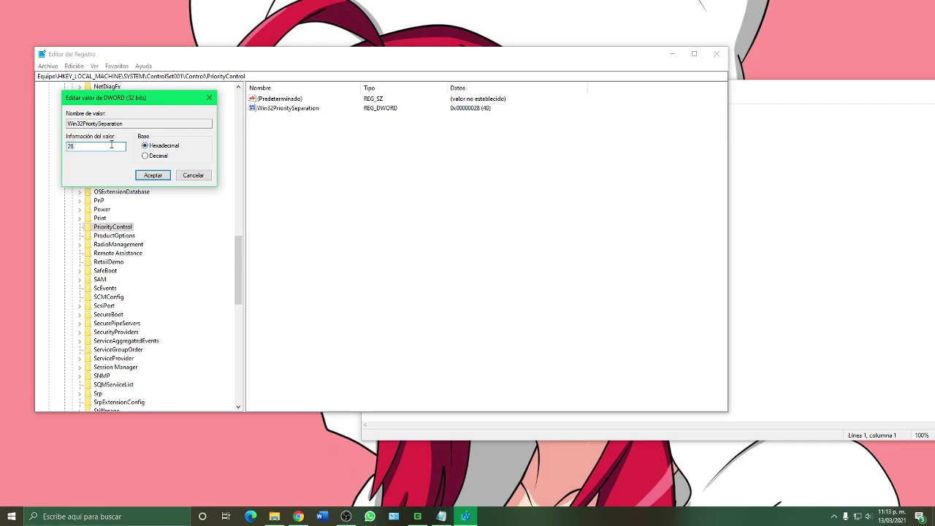
- Review the priority codes 16, 25, 28 and 26 in the codes text file, highlighting the lines to compare their purposes
left_click(749, 91)
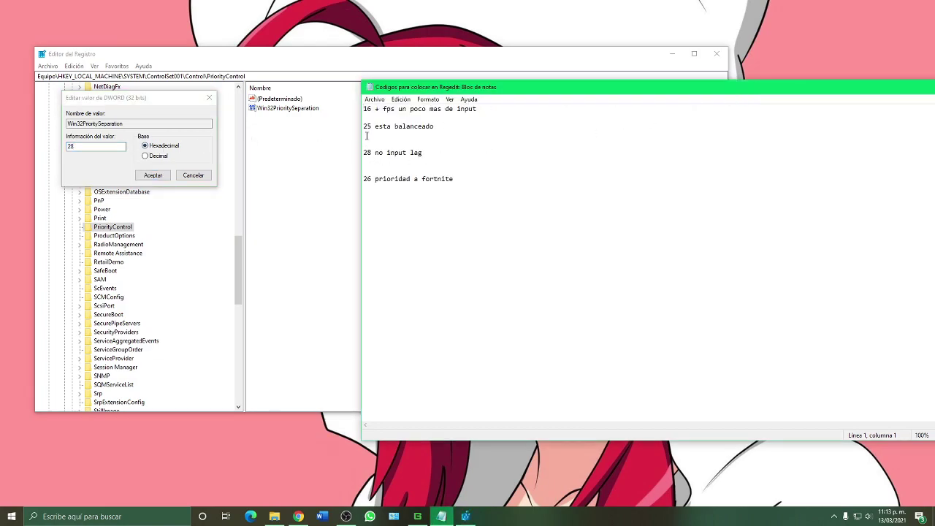
left_click_drag(367, 108, 337, 107)
left_click_drag(510, 116, 353, 120)
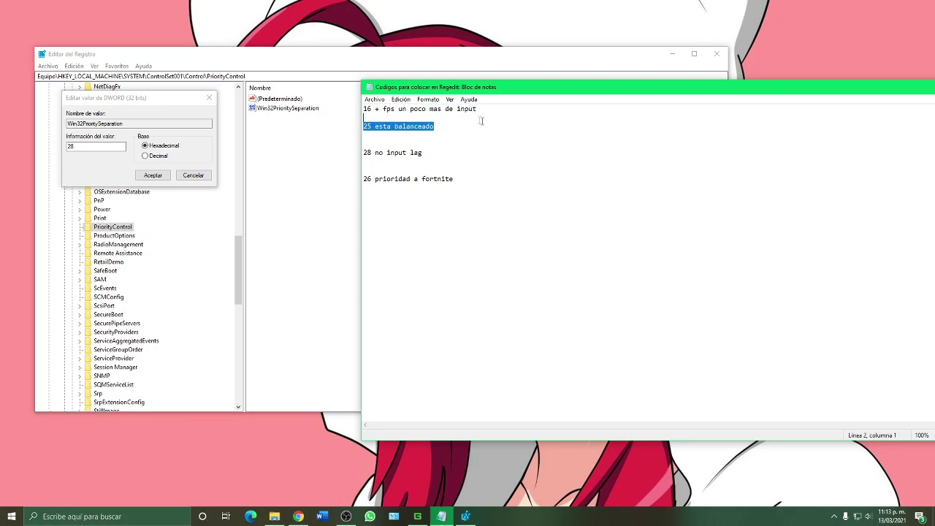
left_click_drag(512, 128, 362, 127)
left_click_drag(420, 153, 369, 152)
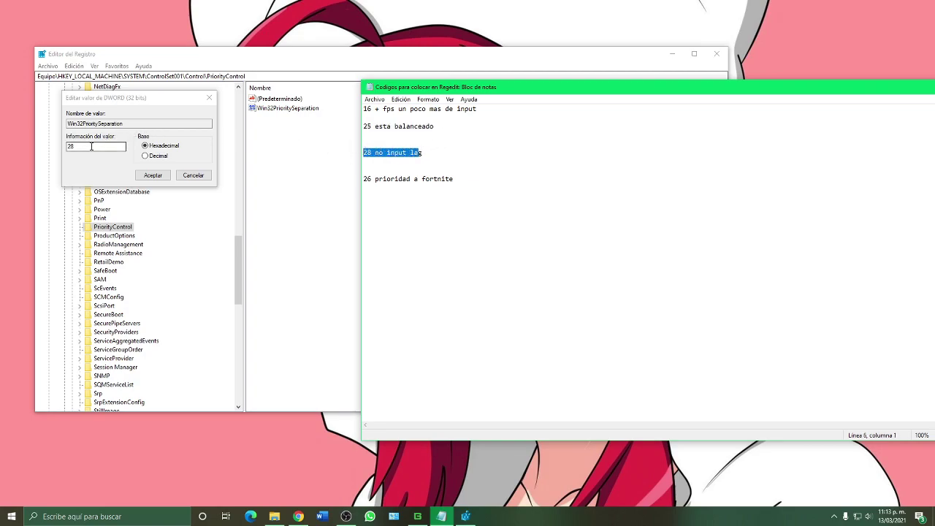
left_click_drag(454, 179, 349, 175)
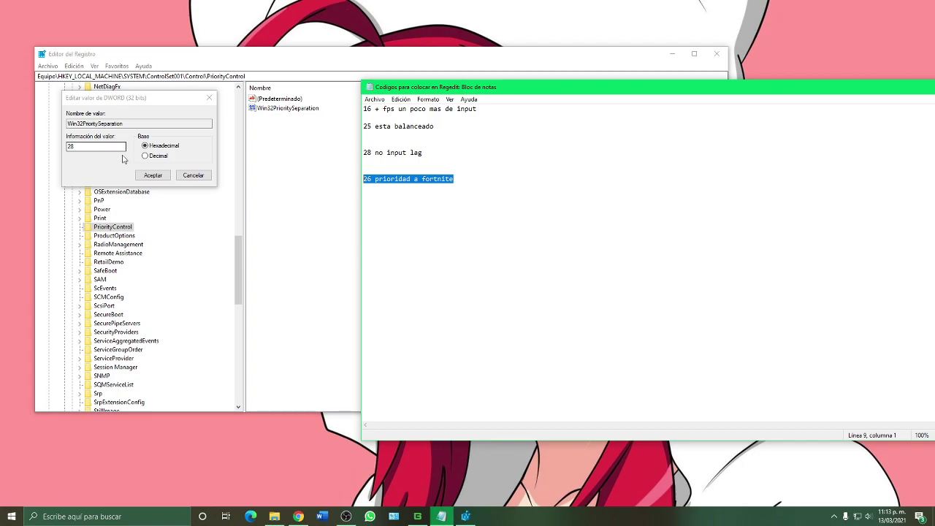
left_click(412, 159)
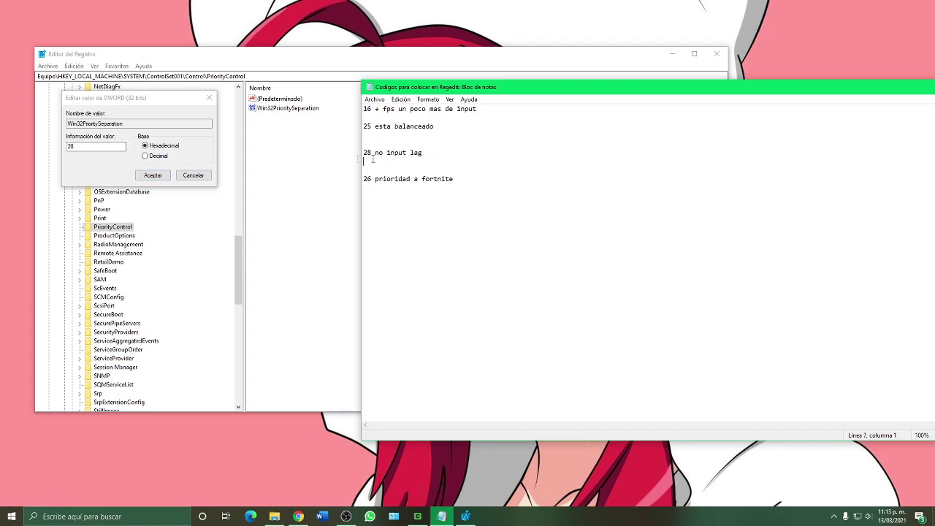
left_click_drag(426, 153, 362, 152)
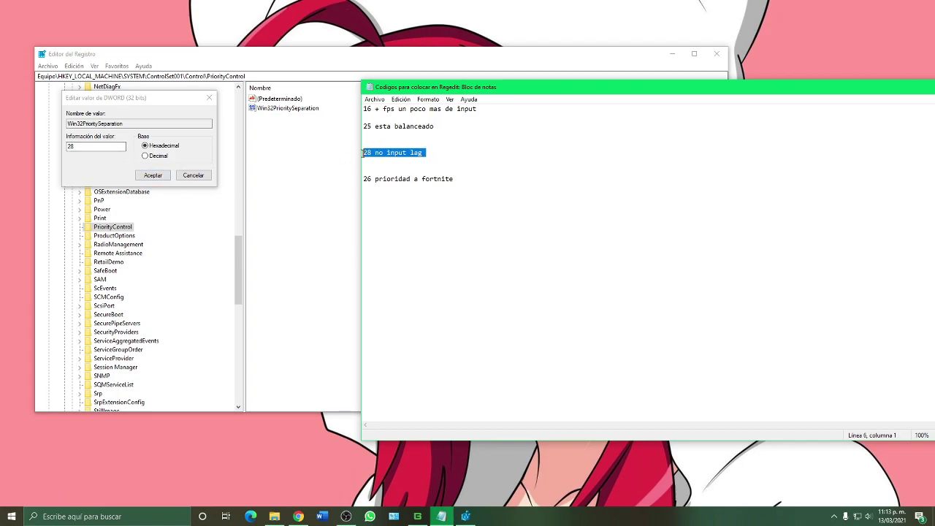
- Accept hexadecimal 28 for Win32PrioritySeparation and close both the Registry Editor and the codes text file
left_click(153, 175)
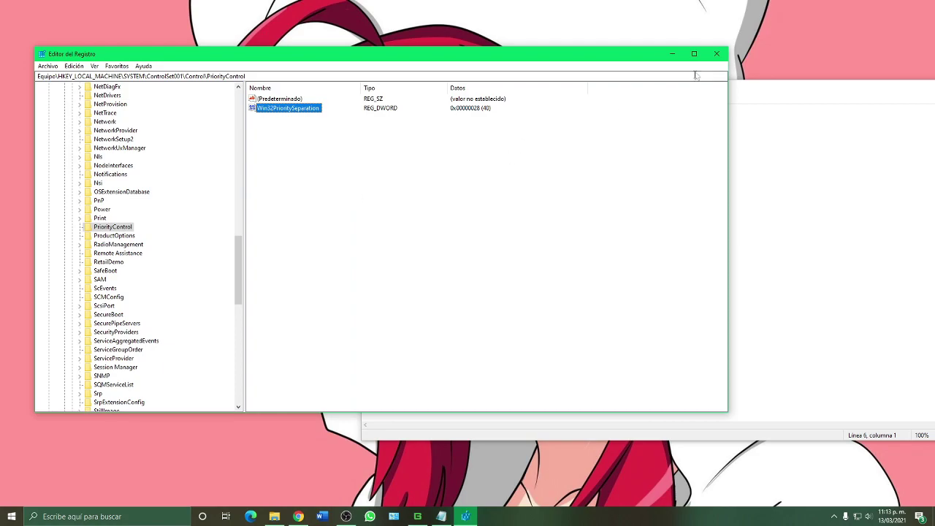
left_click(713, 56)
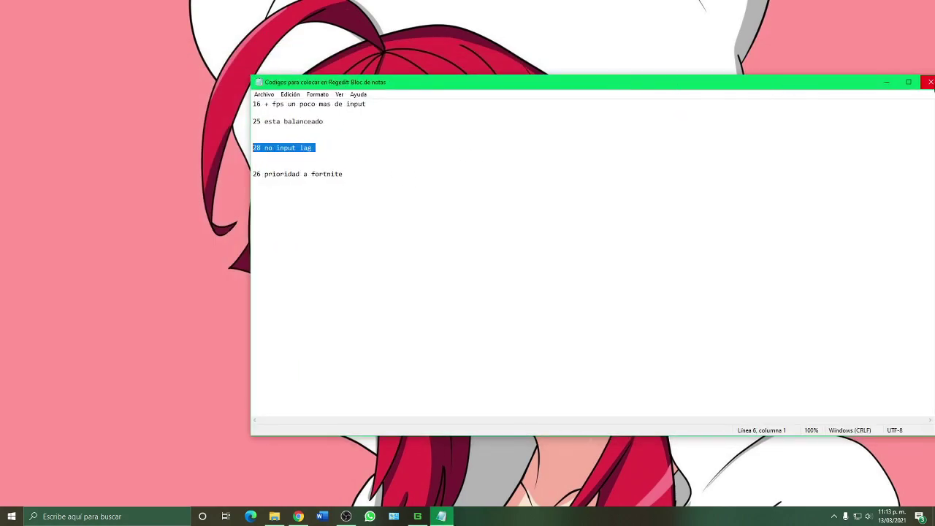
left_click(924, 86)
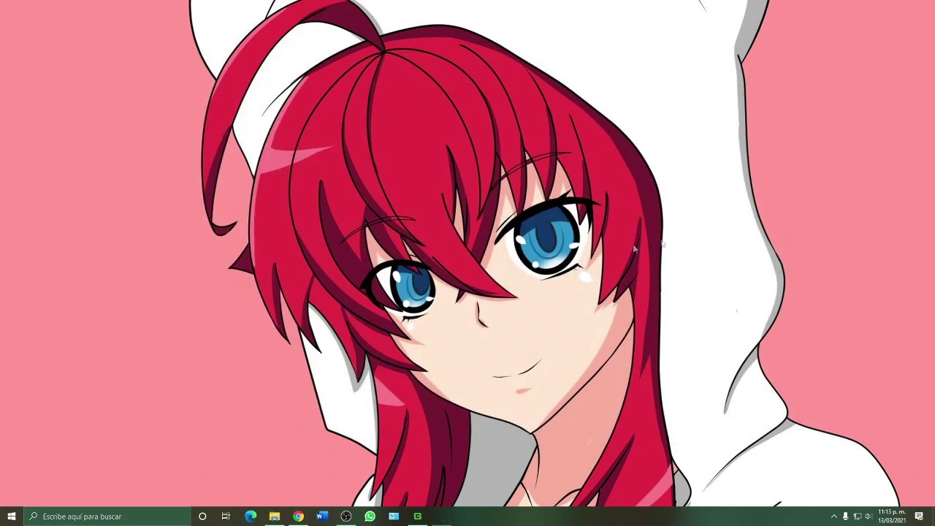
- Open the comando timer text file from the 0 Imput By Yoss92 folder and copy its bcdedit command
left_click(275, 517)
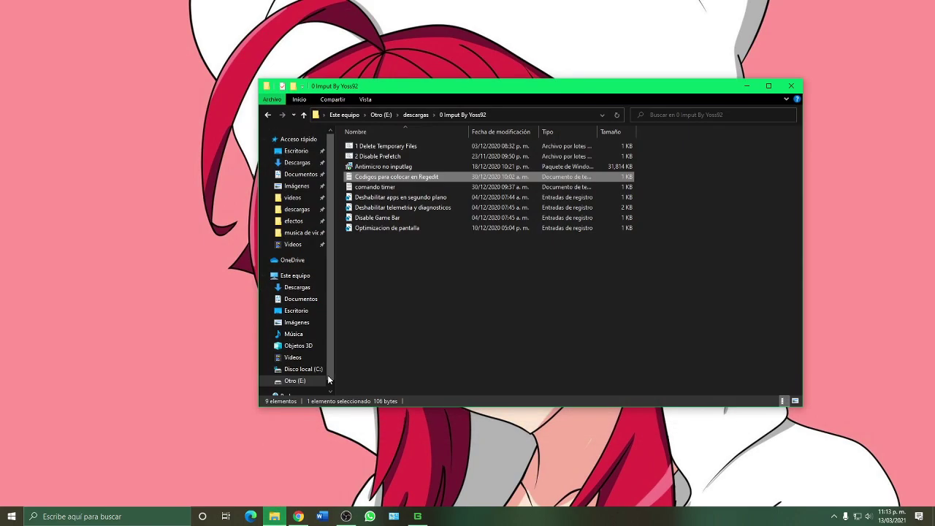
left_click(379, 188)
double_click(379, 188)
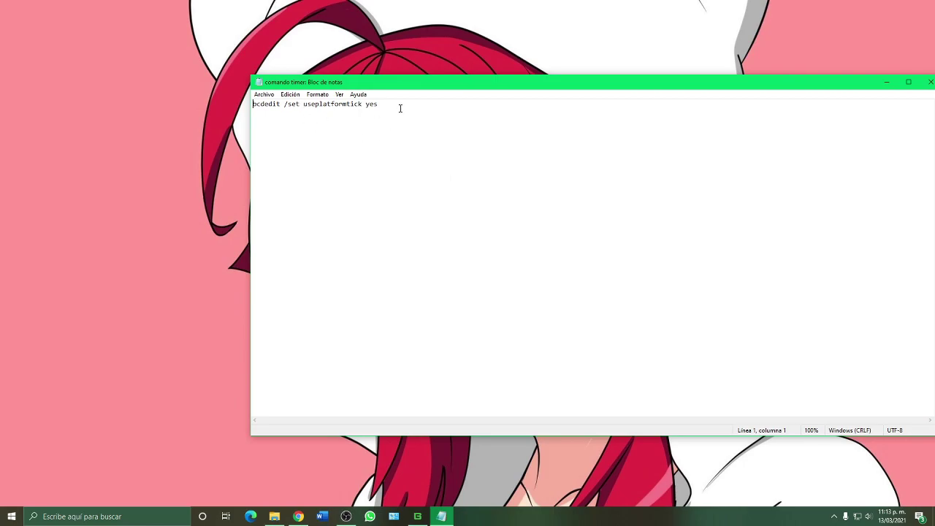
left_click_drag(400, 109, 252, 105)
right_click(269, 108)
left_click(295, 137)
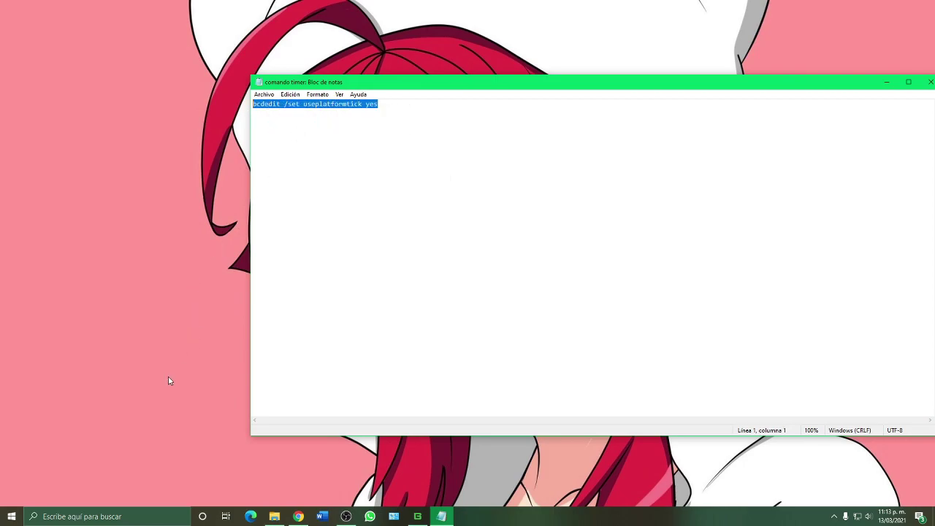
- Search for cmd and open the Command Prompt as administrator
left_click(53, 515)
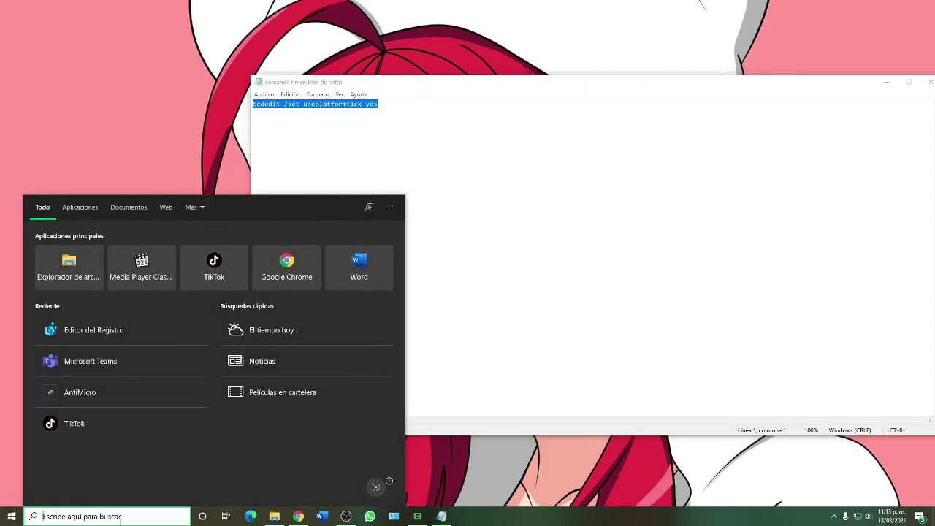
type("cmd")
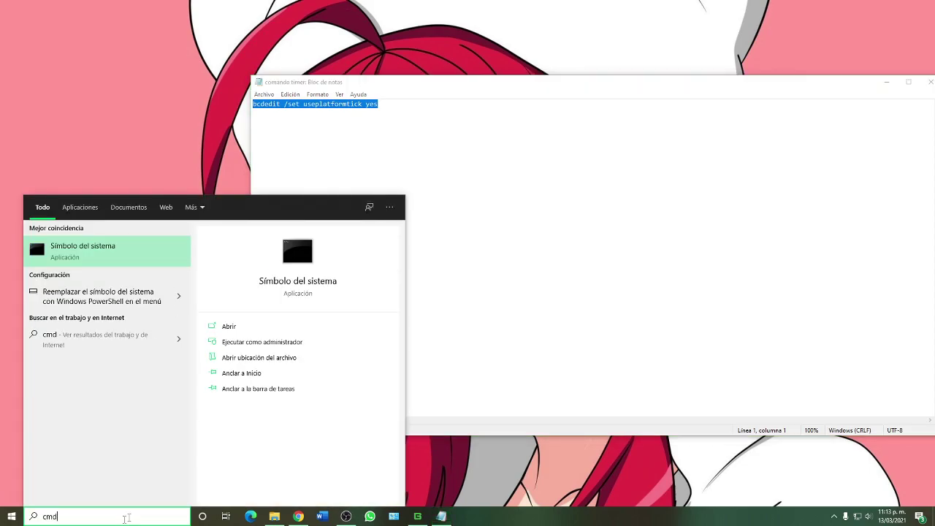
right_click(99, 245)
left_click(117, 264)
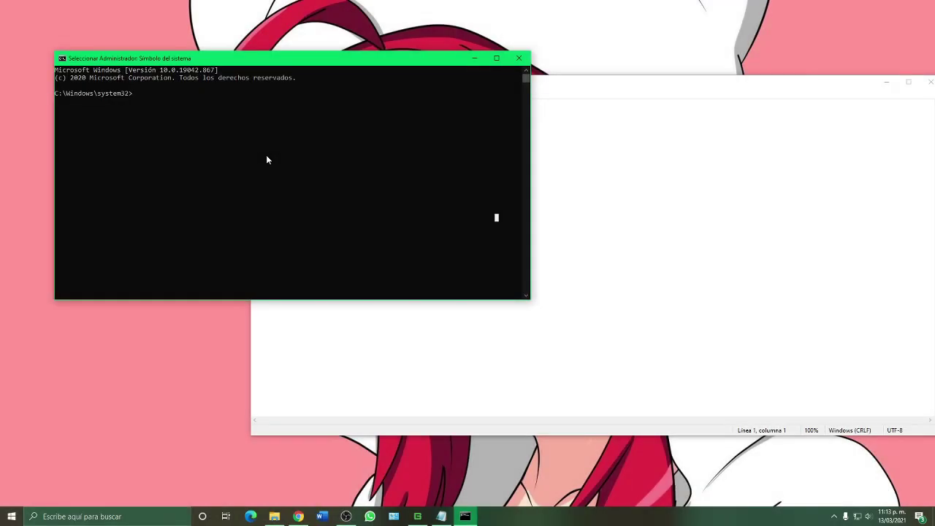
- Run bcdedit /set useplatformtick yes, and close the Command Prompt and the comando timer text file
key("ctrl+v")
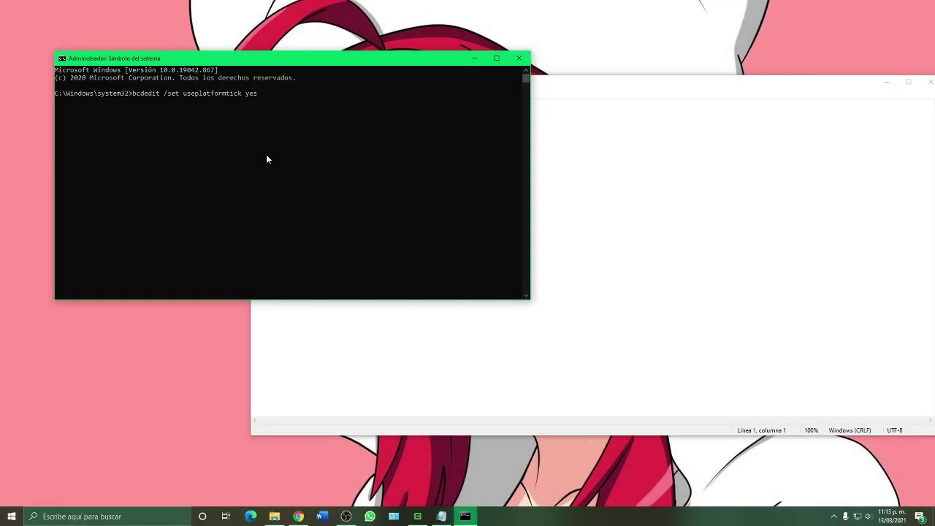
key("Return")
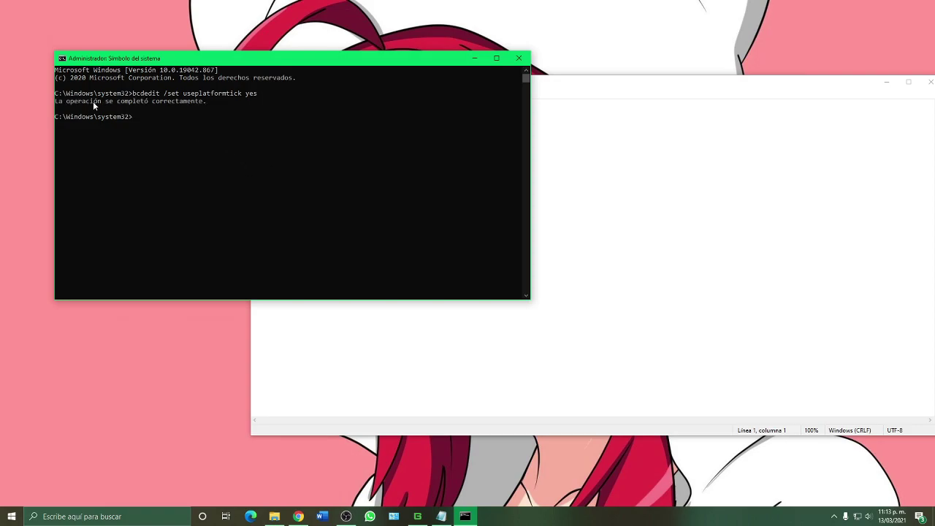
left_click(519, 58)
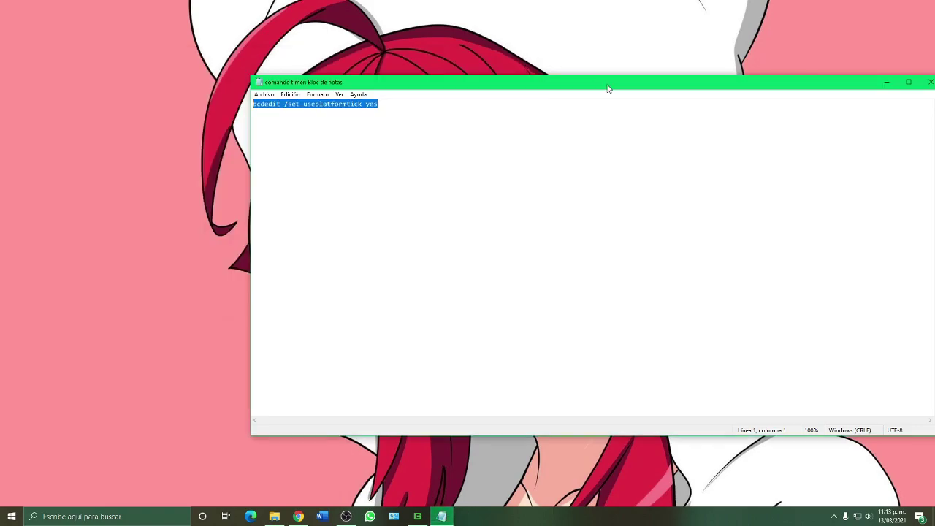
left_click_drag(705, 89, 538, 73)
left_click(764, 65)
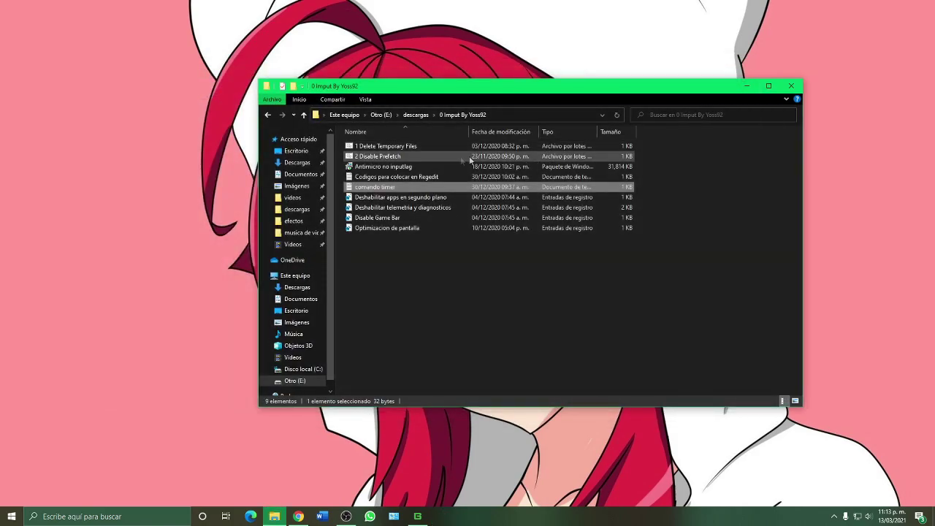
- Merge the Deshabilitar apps en segundo plano file into the registry and select the Optimizacion de pantalla file
double_click(395, 201)
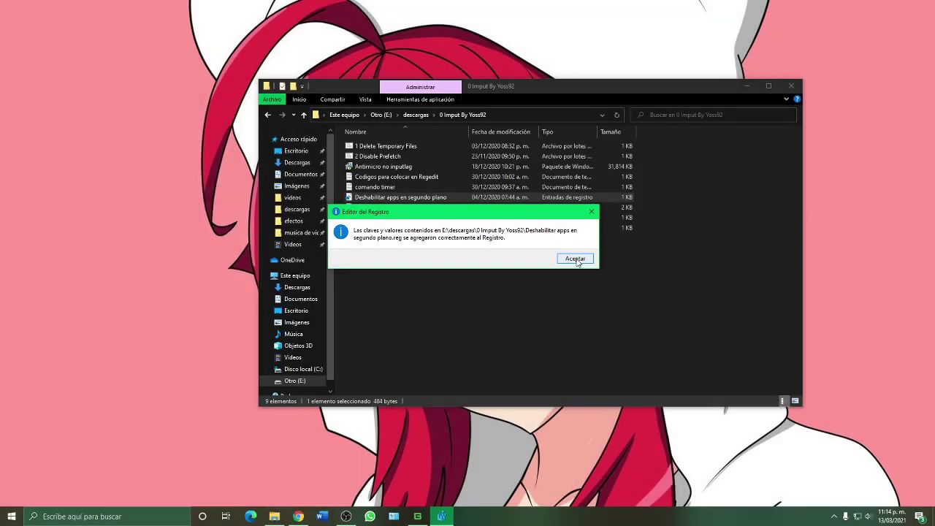
left_click(570, 259)
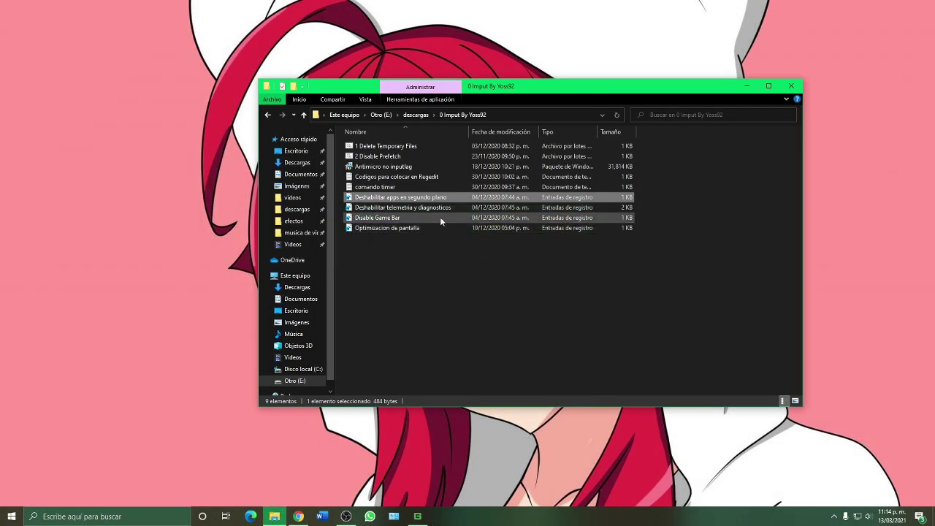
left_click(428, 227)
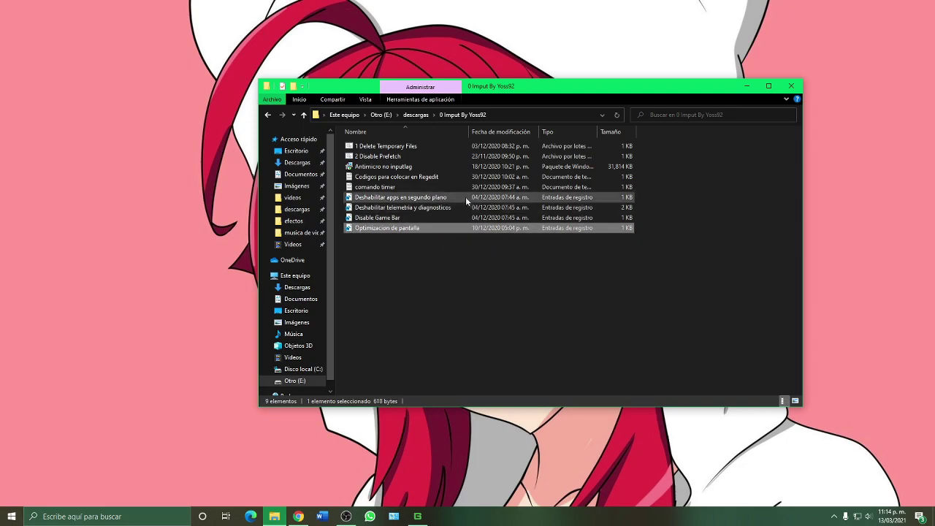
- Try to merge the Deshabilitar telemetria y diagnosticos file into the registry, and select the Disable Game Bar file
double_click(424, 207)
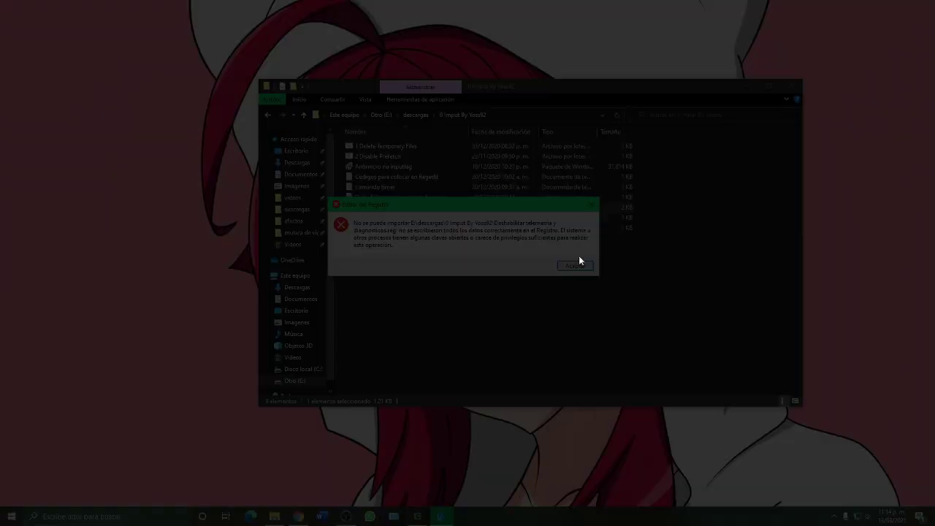
key("Return")
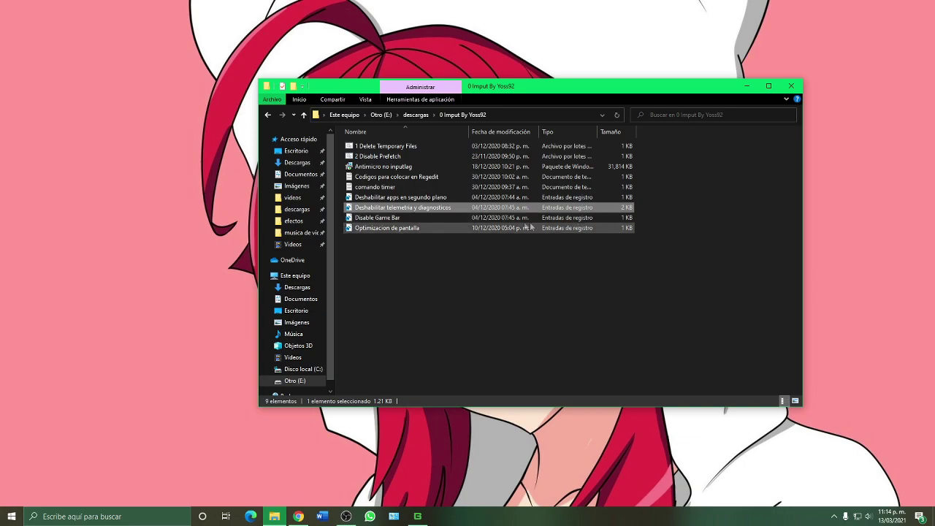
left_click(437, 219)
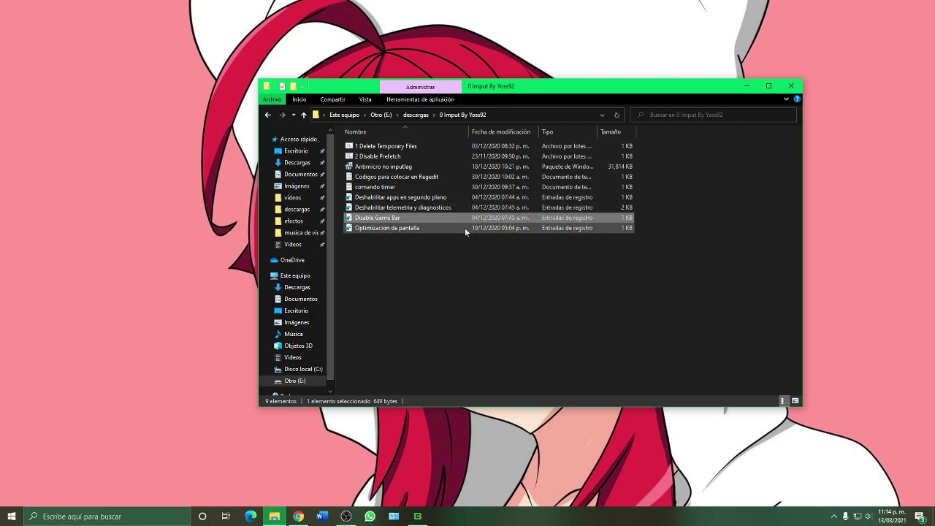
- Merge the Optimizacion de pantalla file into the registry and close the 0 Imput By Yoss92 folder
double_click(465, 228)
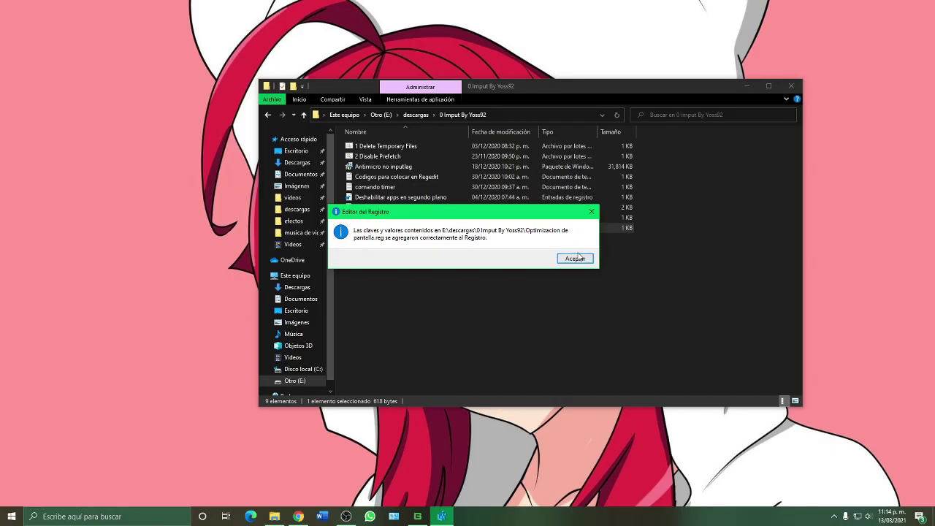
left_click(576, 257)
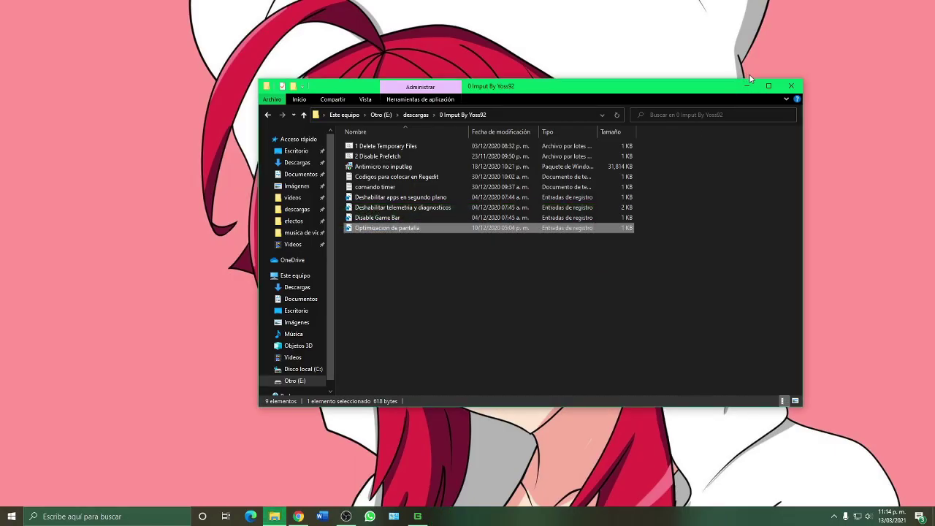
left_click(789, 86)
right_click(788, 85)
left_click(802, 113)
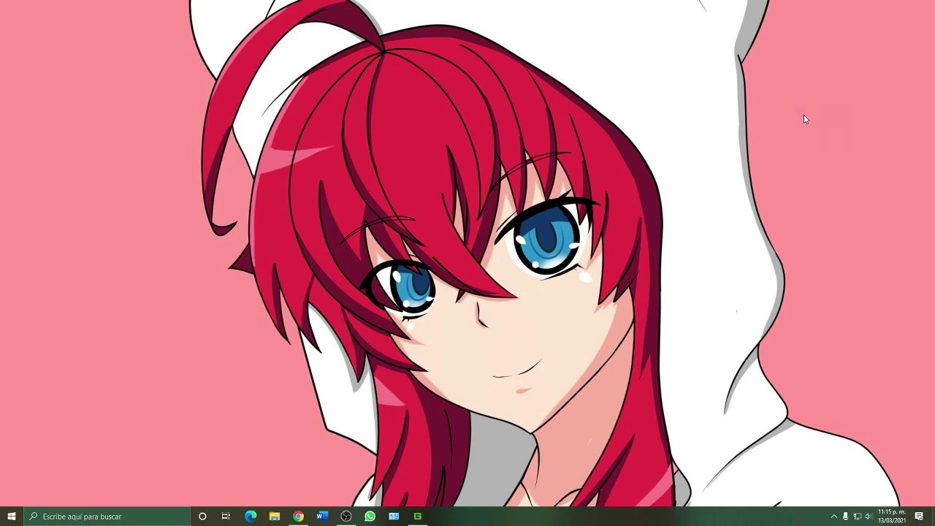